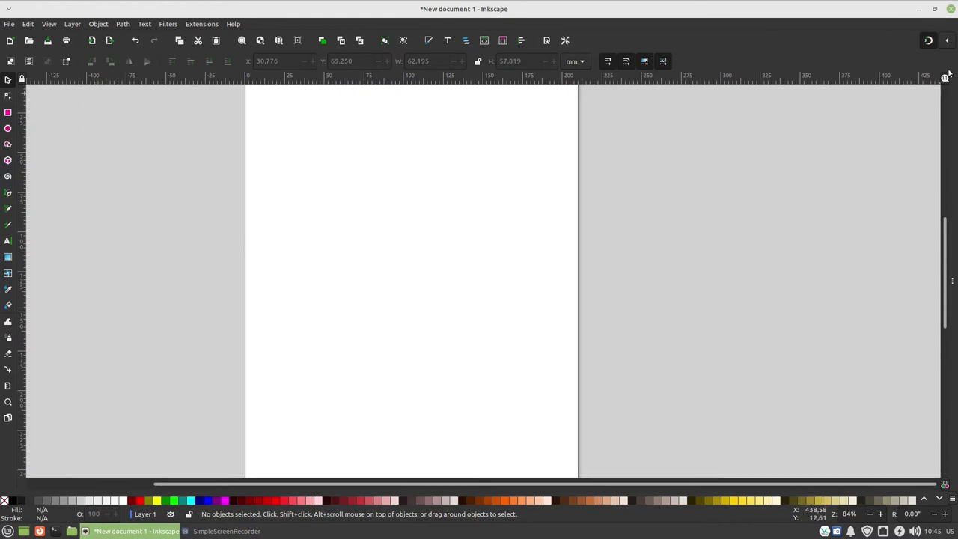
Draw a circle near the page's upper left and fill it blue.
left_click(946, 42)
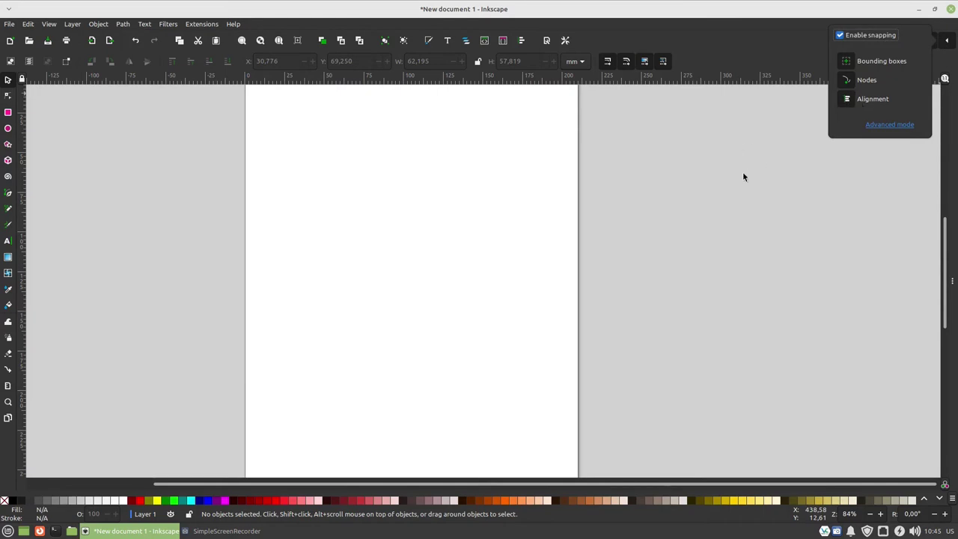
left_click(779, 142)
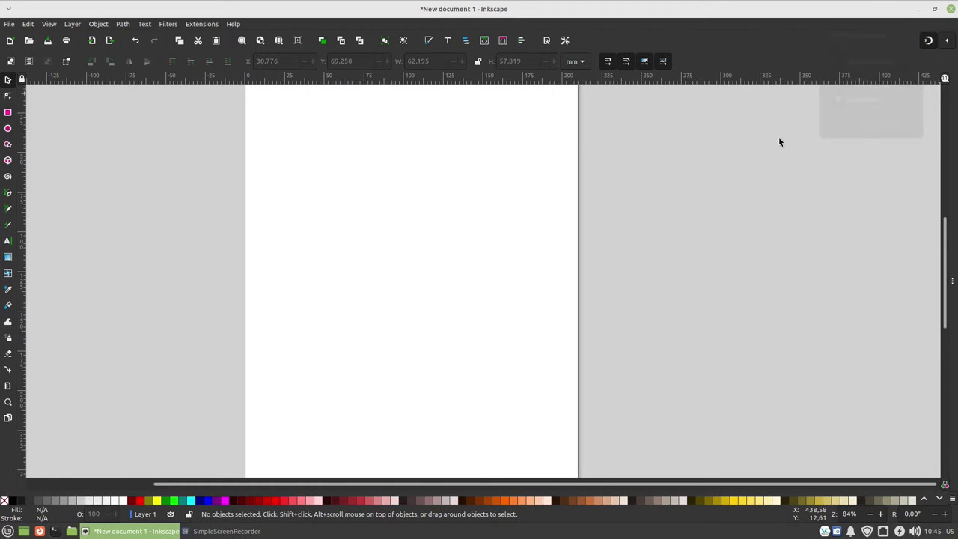
left_click(7, 129)
left_click_drag(277, 140, 405, 261)
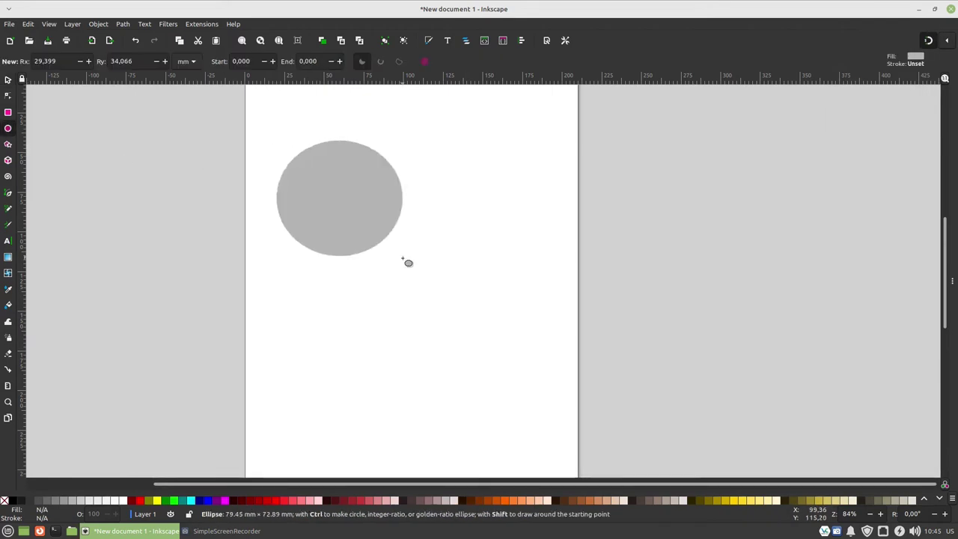
left_click(207, 501)
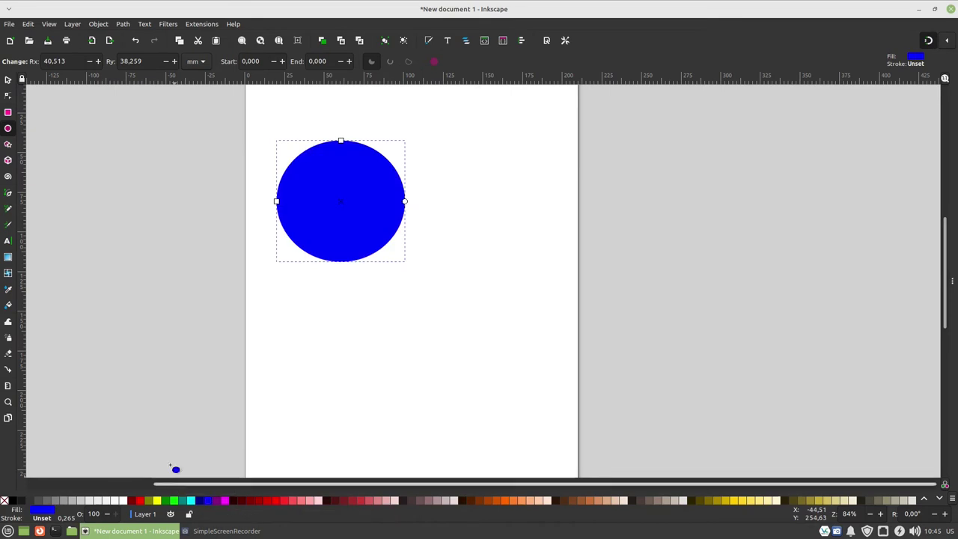
Draw a square to the right of the circle and fill it red.
left_click(7, 112)
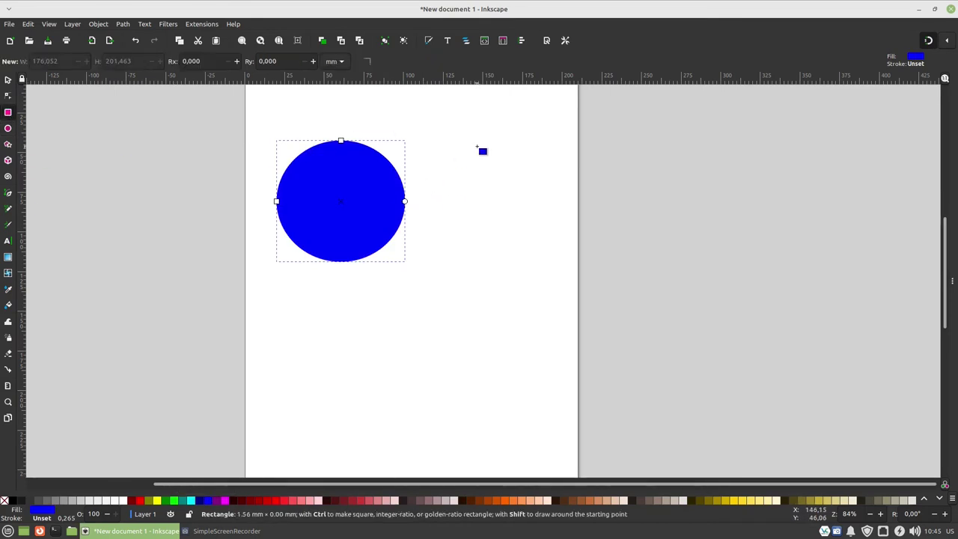
left_click_drag(473, 146, 578, 249)
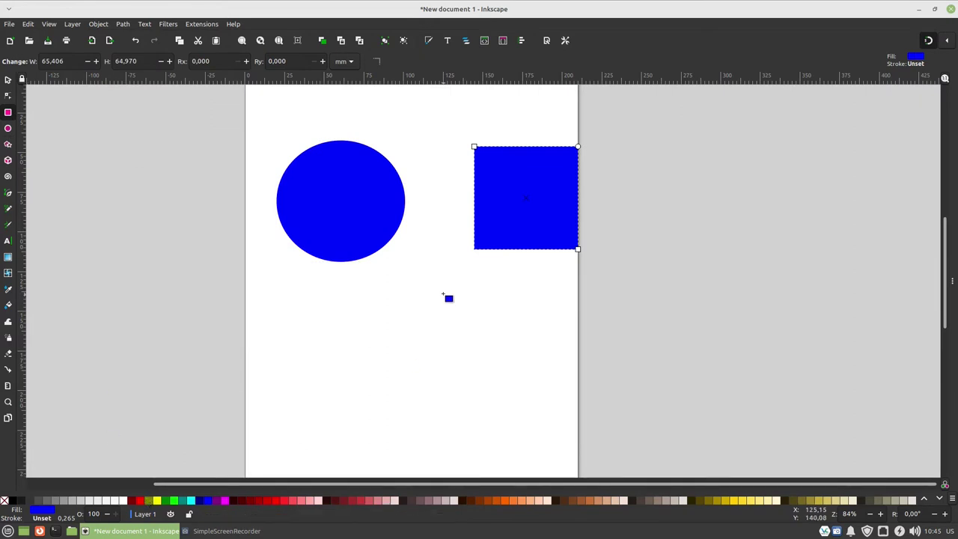
left_click(137, 499)
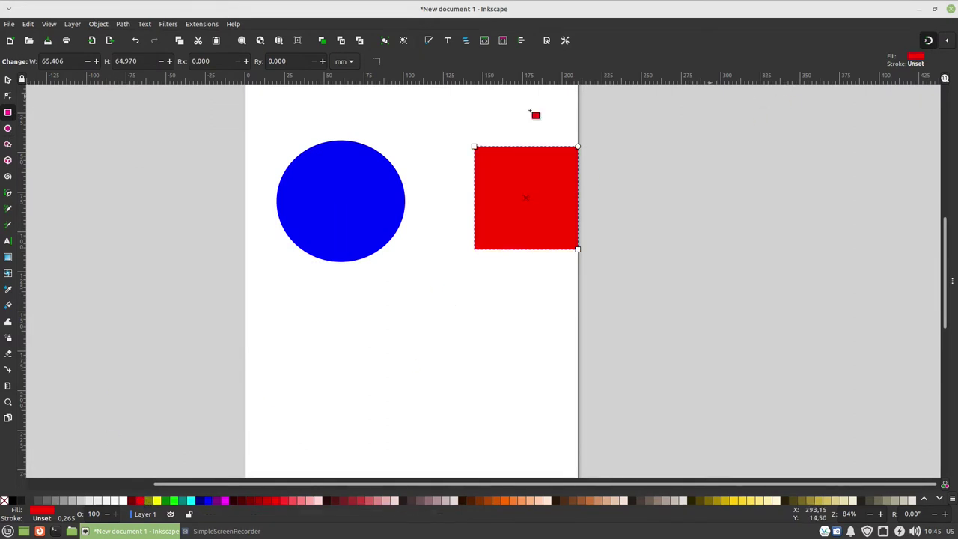
Switch the snapping options to advanced mode.
key("s")
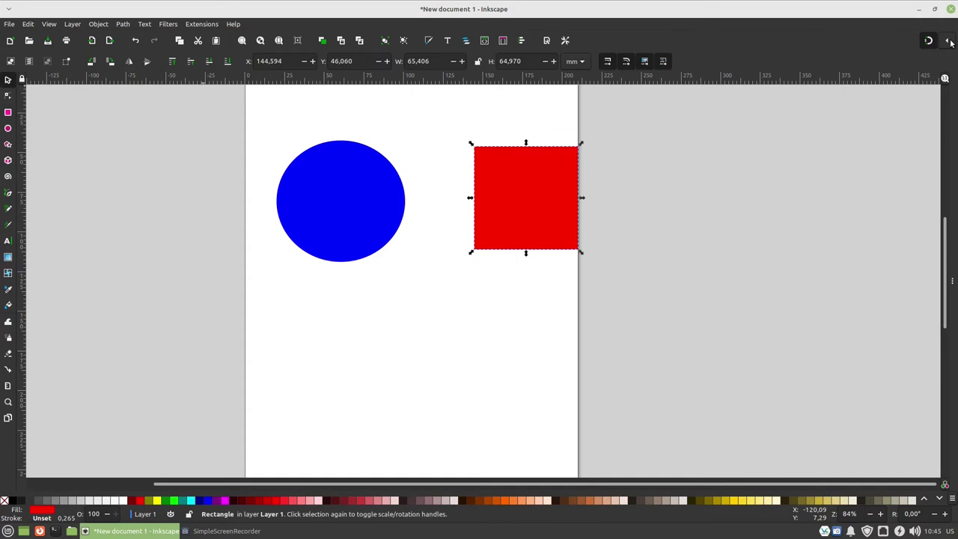
left_click(949, 42)
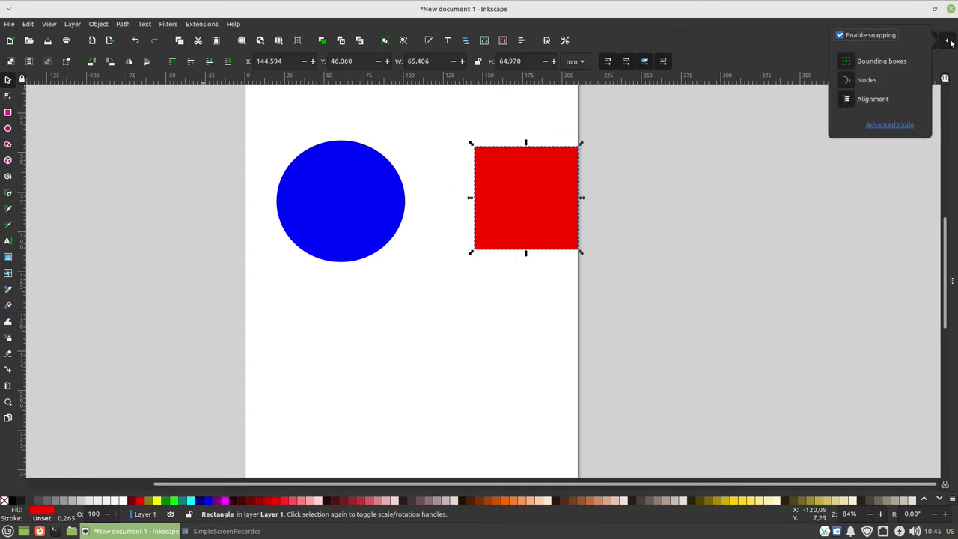
left_click(889, 125)
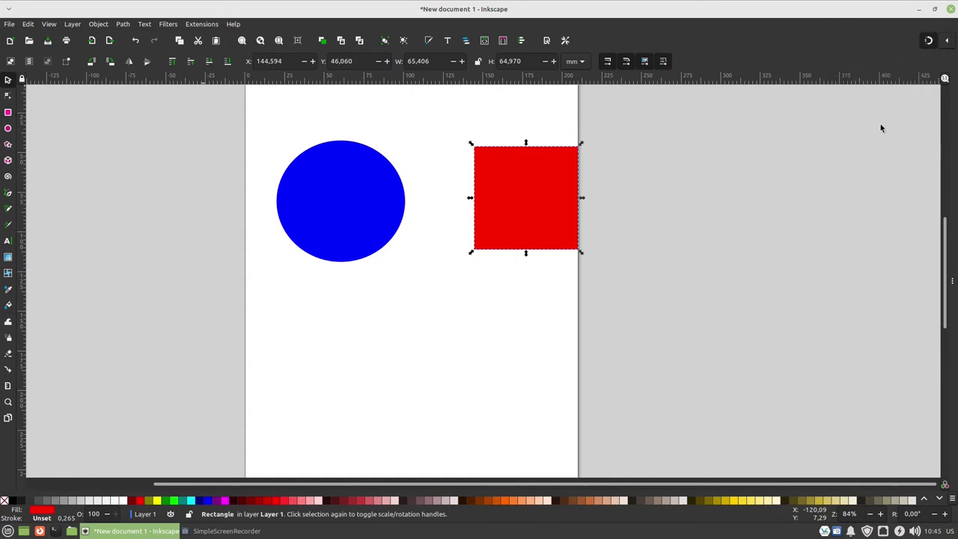
left_click(752, 56)
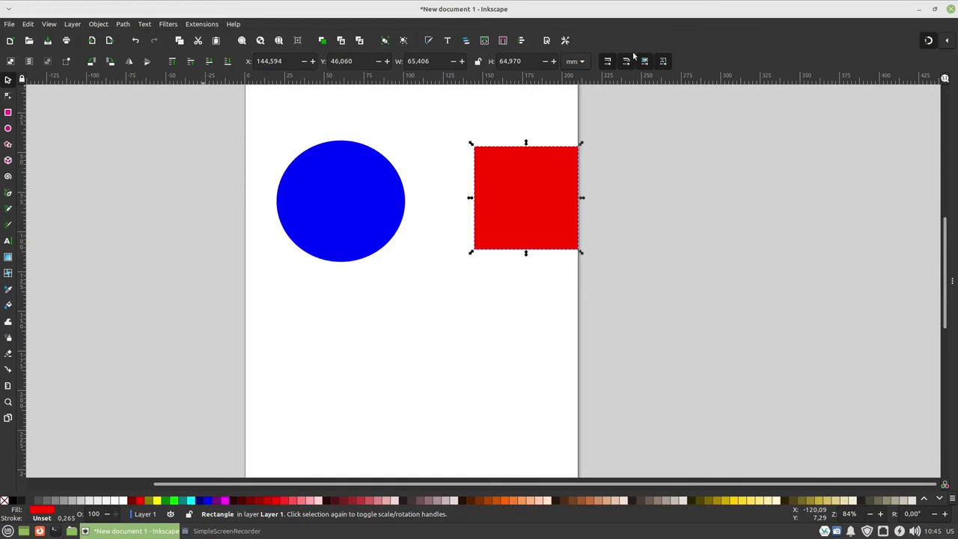
Align the square and circle relative to the last selected object, centred on the vertical axis.
left_click(522, 40)
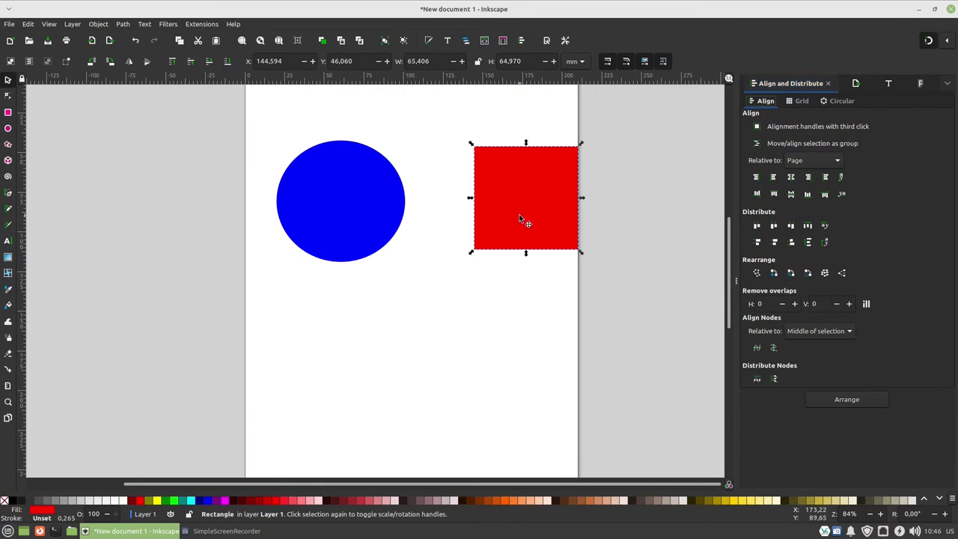
left_click(321, 208, "shift")
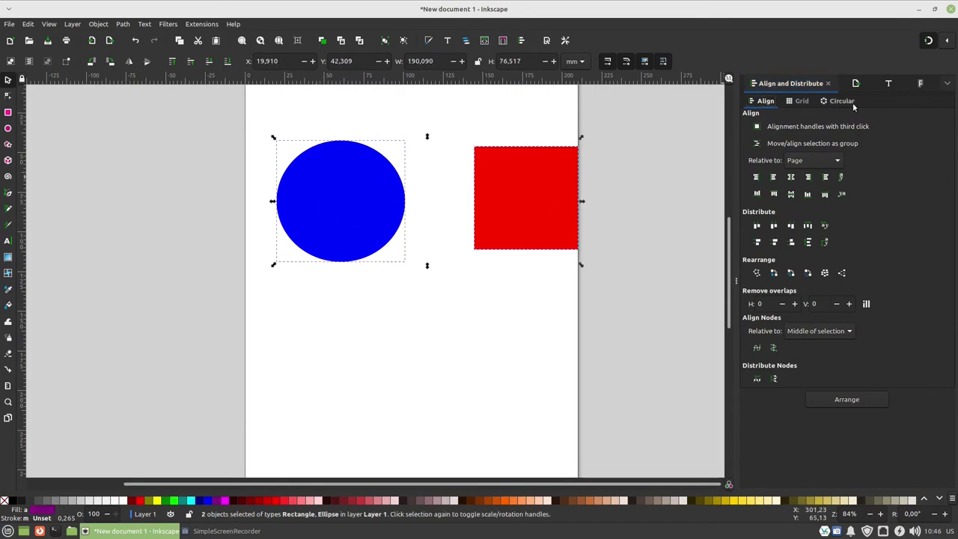
left_click(837, 161)
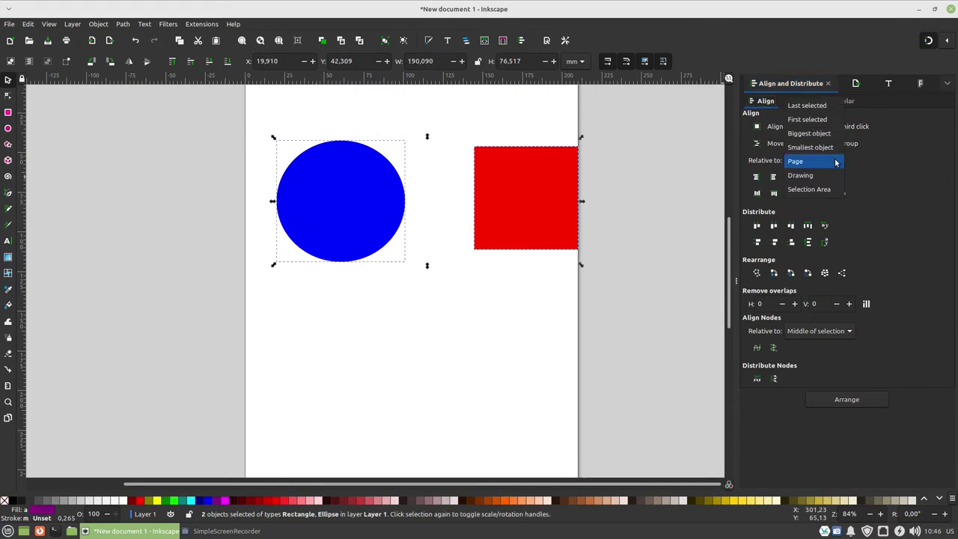
left_click(823, 108)
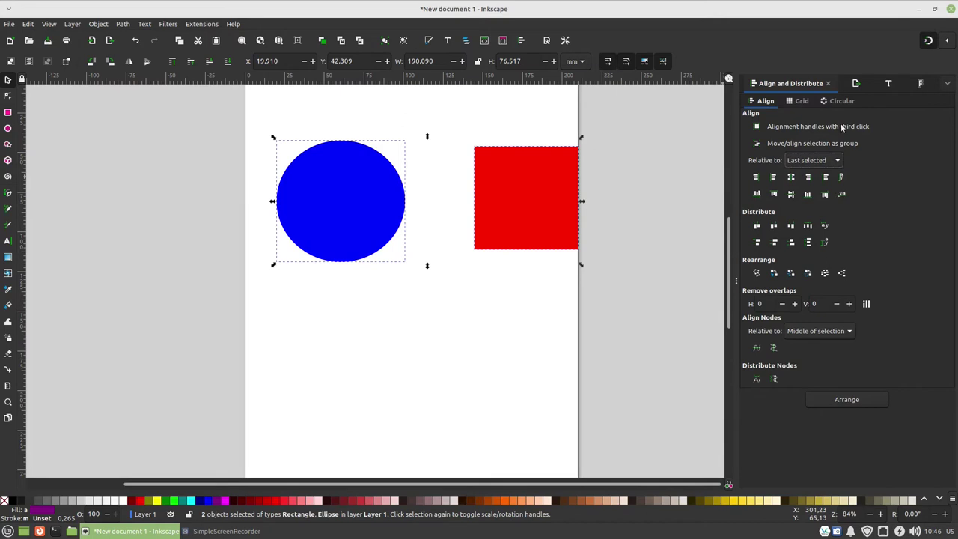
left_click(792, 177)
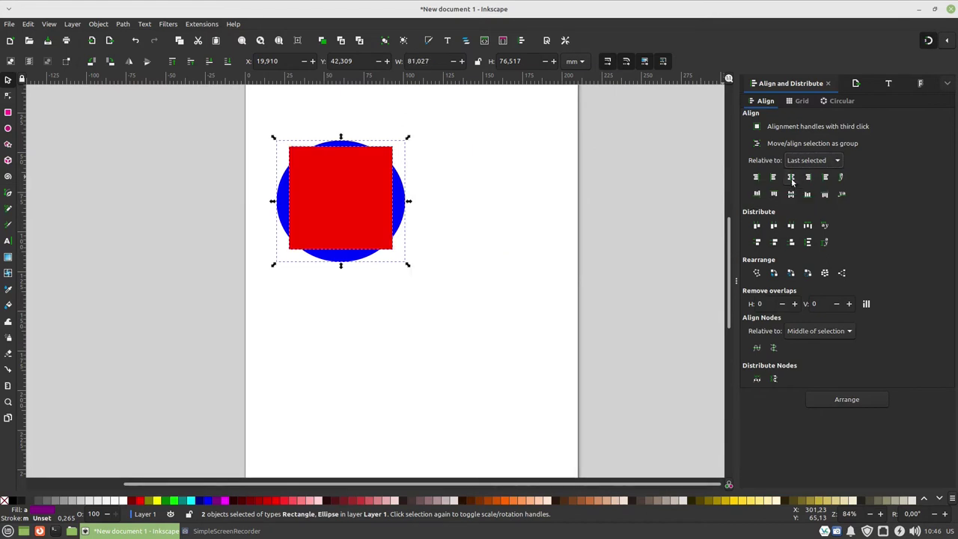
Shift both shapes right, re-centre them, and drag the square below the circle.
left_click_drag(305, 180, 578, 196)
key("Escape")
left_click(443, 188, "shift")
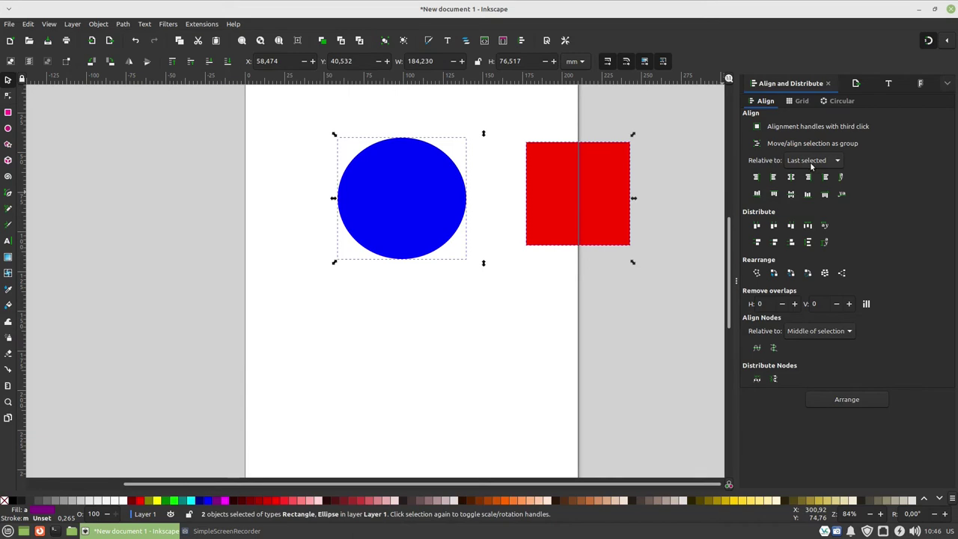
left_click(791, 195)
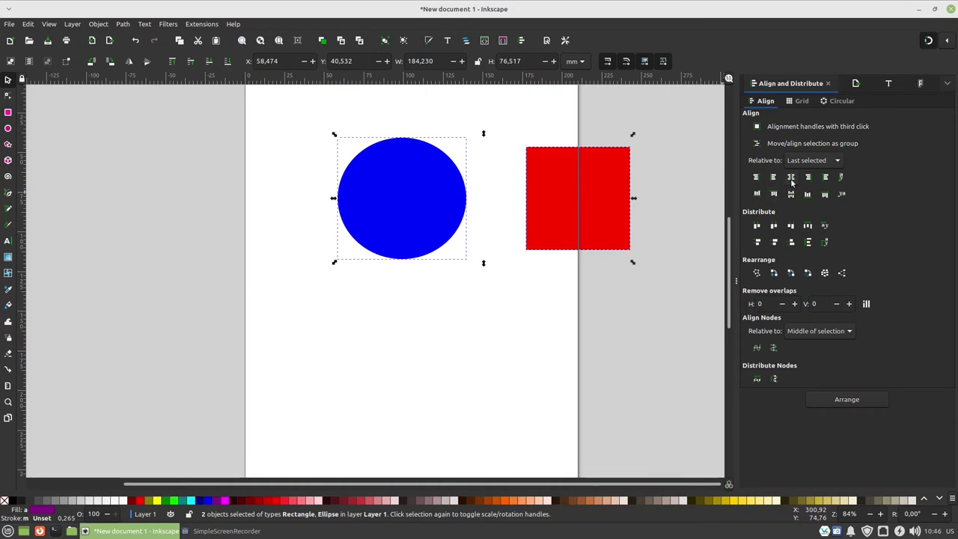
mouse_move(588, 203)
left_mouse_down()
mouse_move(560, 192)
mouse_move(474, 373)
left_mouse_up()
Centre the square horizontally under the circle and close the alignment panel.
left_click(481, 289)
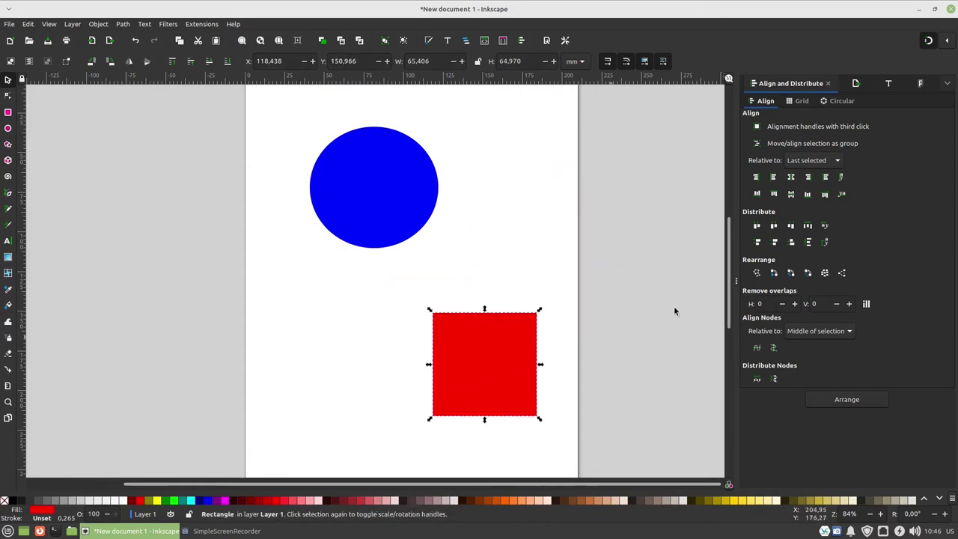
left_click(411, 202, "shift")
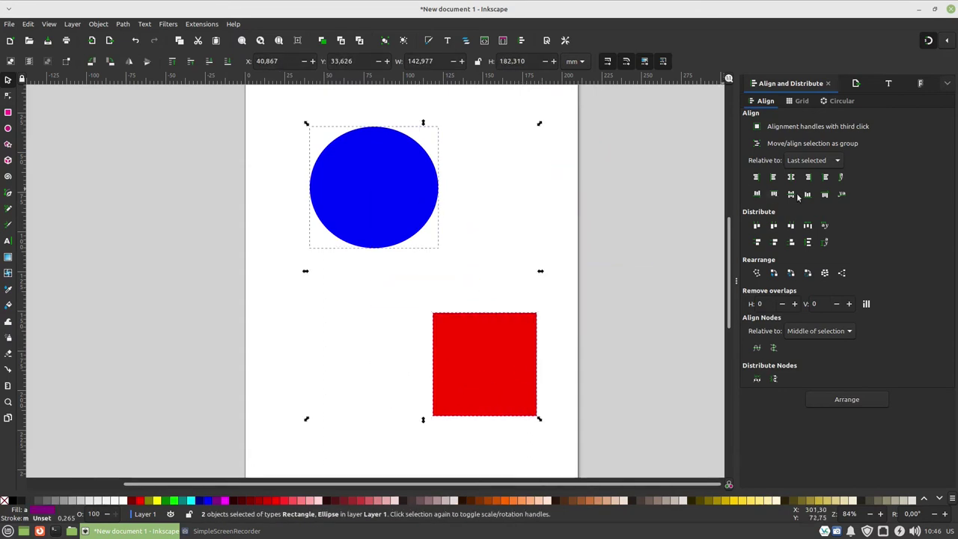
left_click(793, 177)
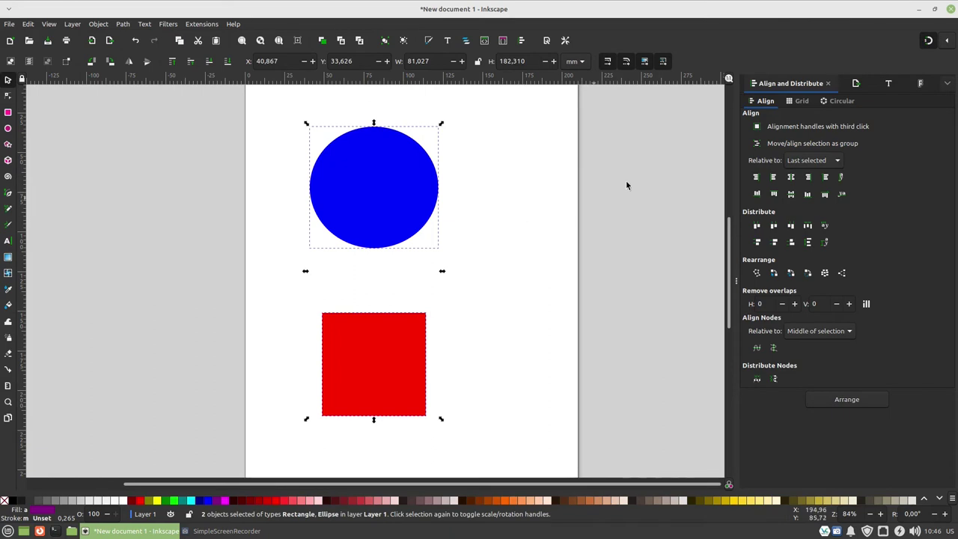
left_click(646, 173)
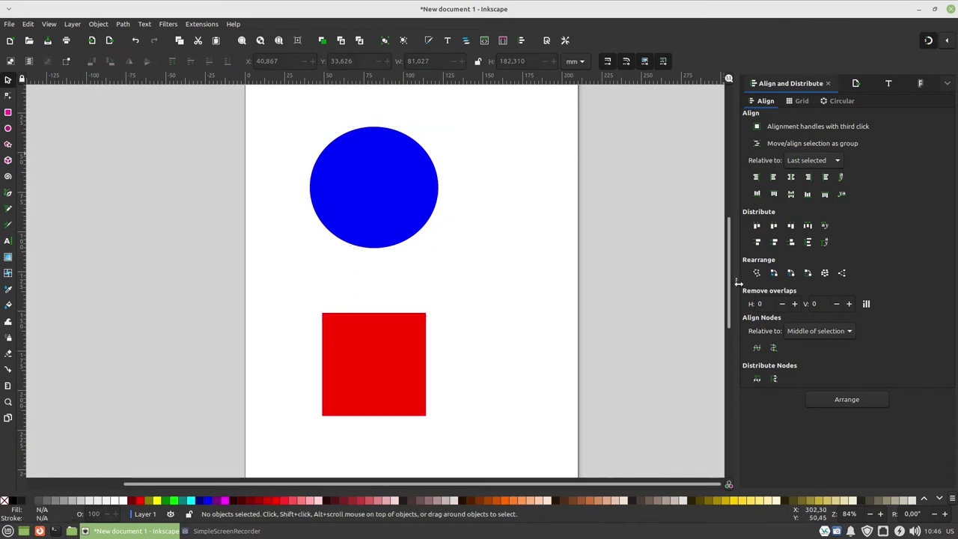
left_click_drag(737, 283, 793, 239)
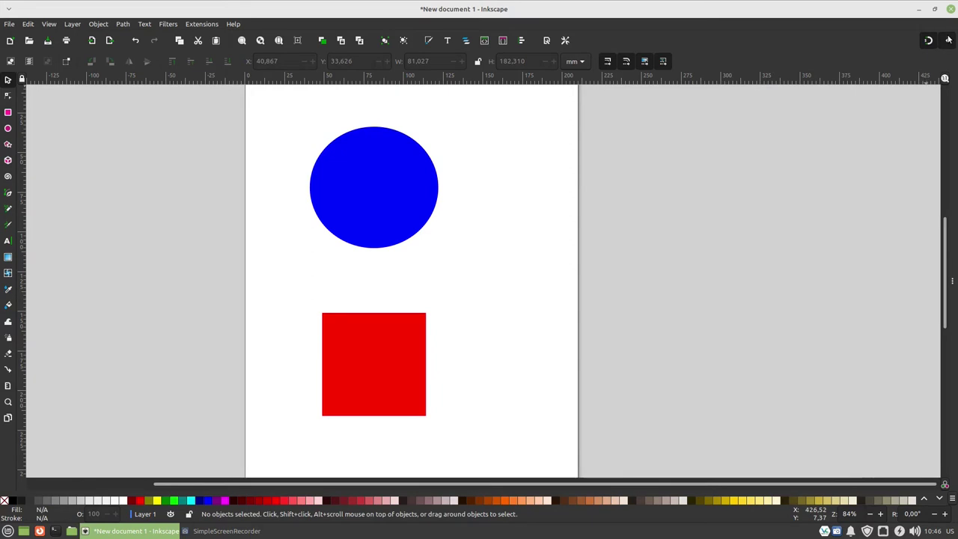
Reset snapping to simple mode and move the red square up to the circle's right.
left_click(947, 39)
left_click(921, 37)
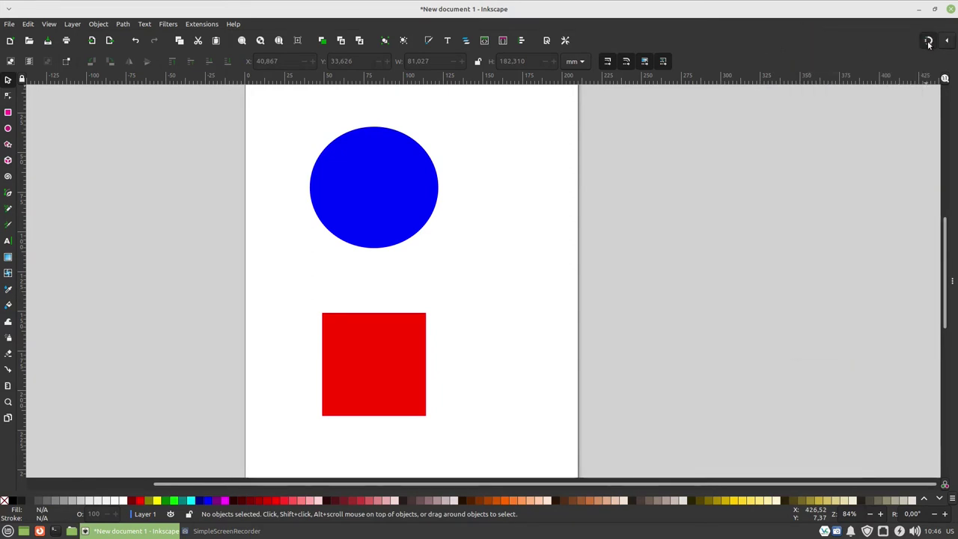
left_click(946, 42)
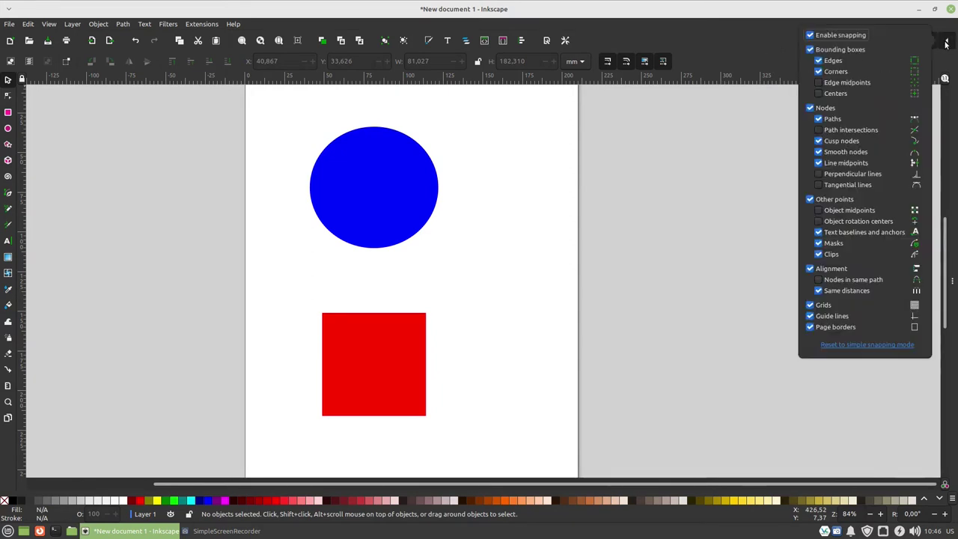
left_click(857, 344)
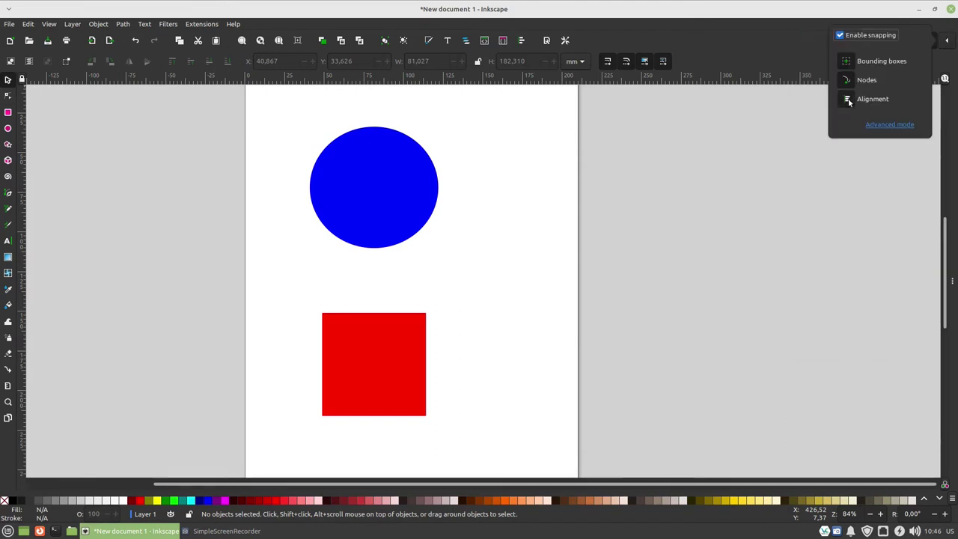
mouse_move(386, 352)
left_mouse_down()
mouse_move(543, 175)
mouse_move(503, 169)
mouse_move(511, 182)
left_mouse_up()
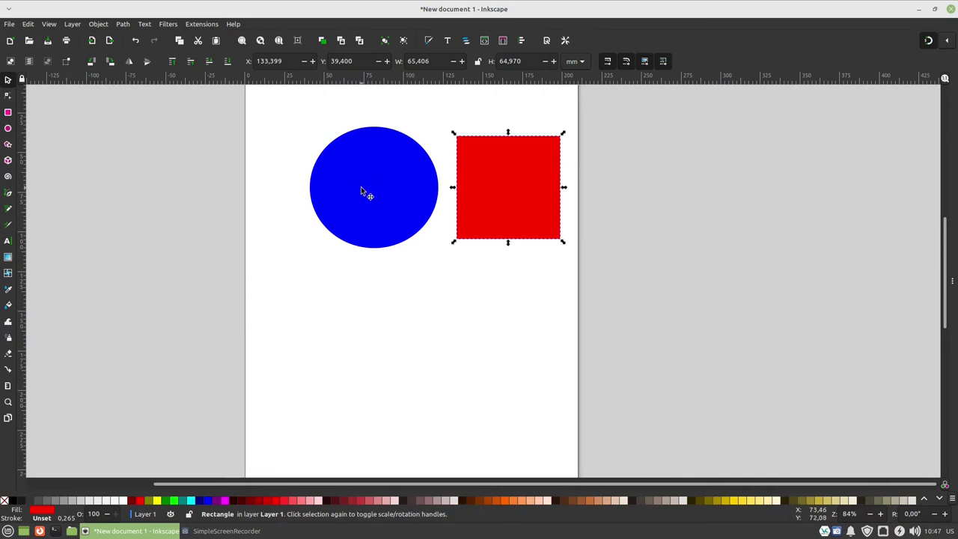
Nudge the circle left and drag the red square until it snaps flush against the circle's right edge.
left_click_drag(362, 189, 324, 188)
mouse_move(510, 183)
left_mouse_down()
mouse_move(498, 183)
mouse_move(505, 192)
left_mouse_up()
left_click_drag(472, 146, 465, 266)
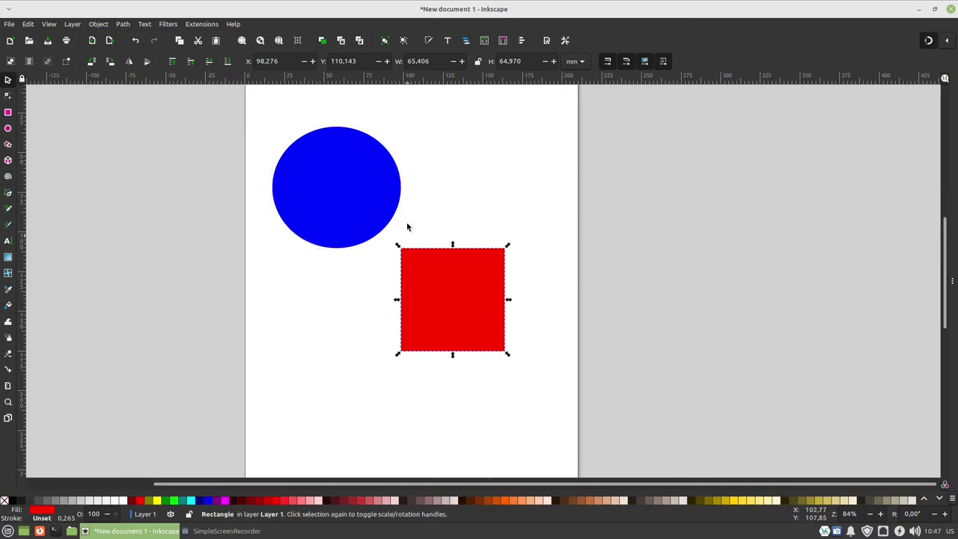
left_click(931, 42)
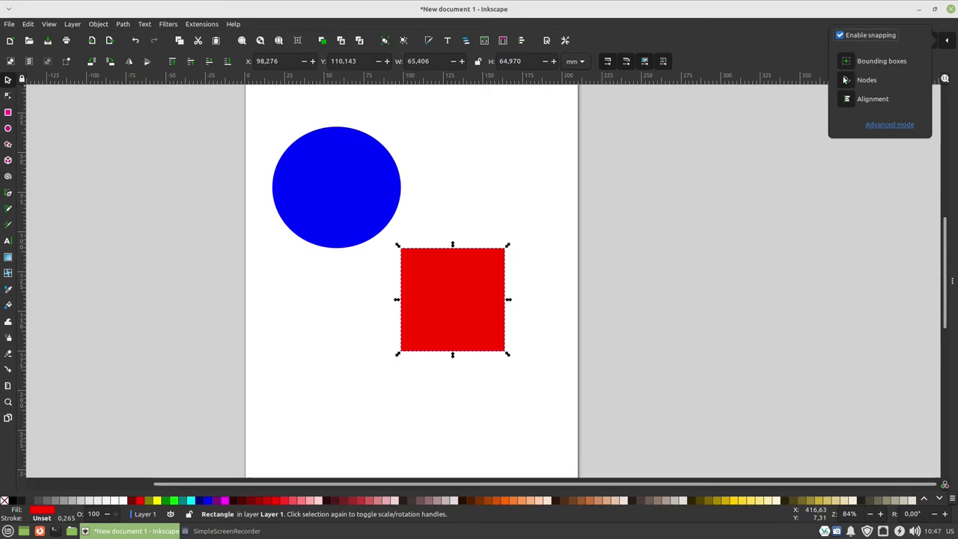
left_click(749, 32)
mouse_move(465, 286)
left_mouse_down()
mouse_move(414, 289)
mouse_move(516, 190)
left_mouse_up()
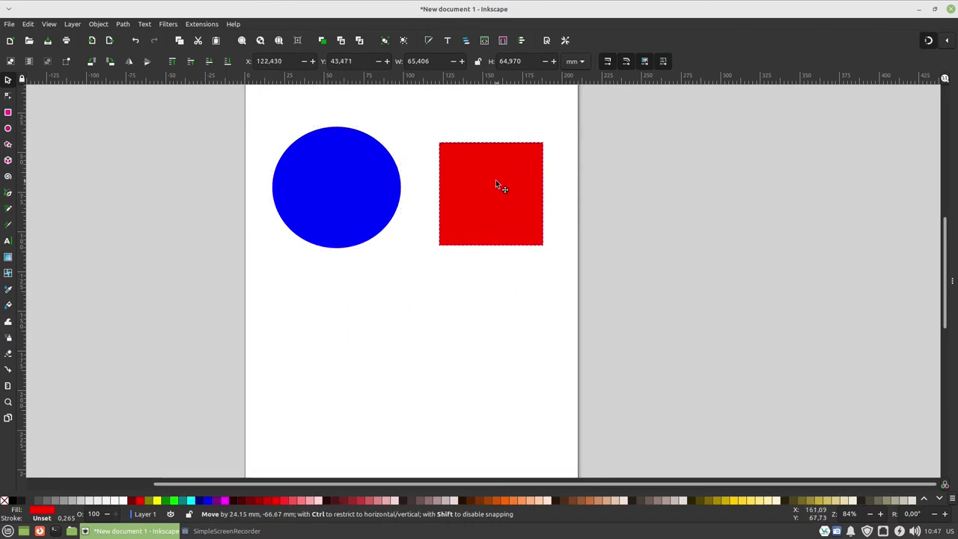
mouse_move(515, 190)
left_mouse_down()
mouse_move(494, 180)
mouse_move(495, 213)
mouse_move(476, 180)
mouse_move(356, 314)
left_mouse_up()
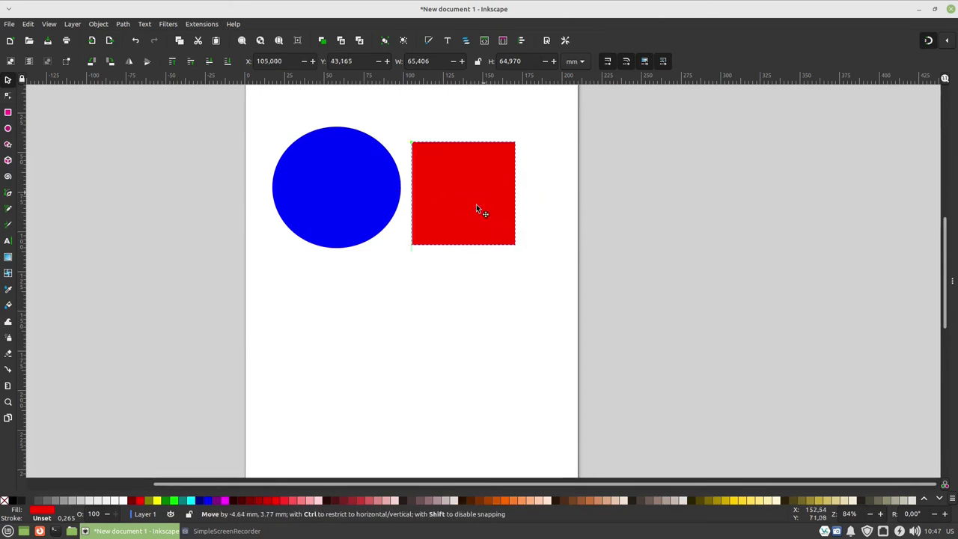
Draw a green five-pointed star on the page.
key("Escape")
left_click(8, 145)
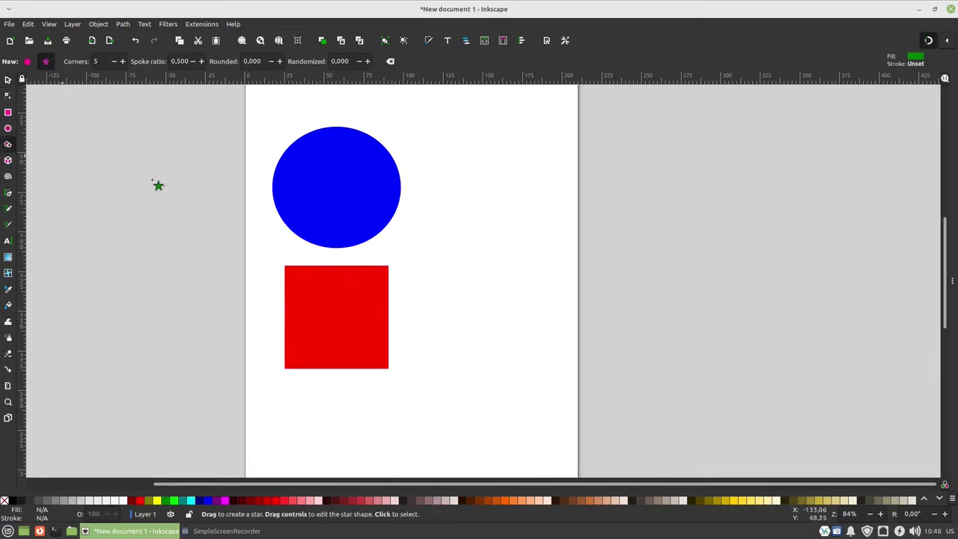
left_click_drag(494, 251, 536, 308)
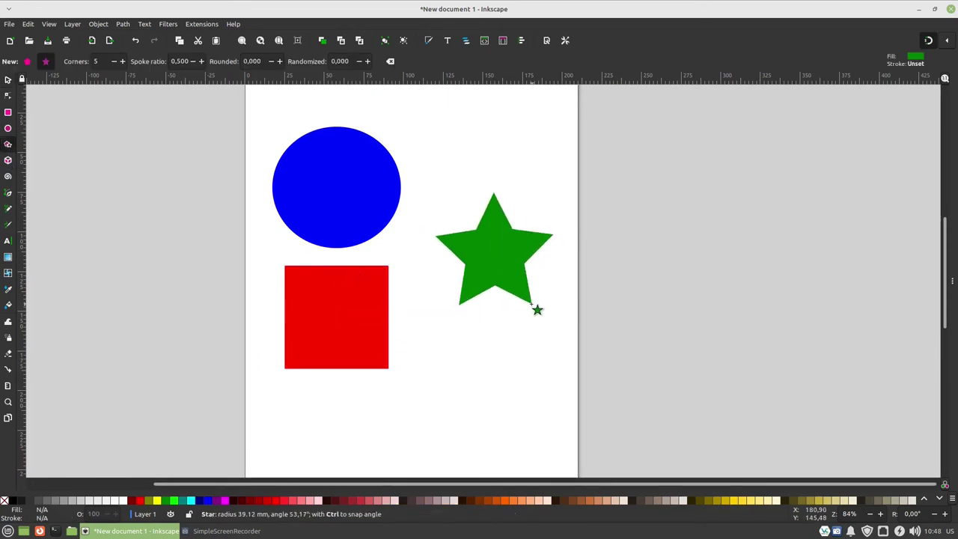
left_click(7, 80)
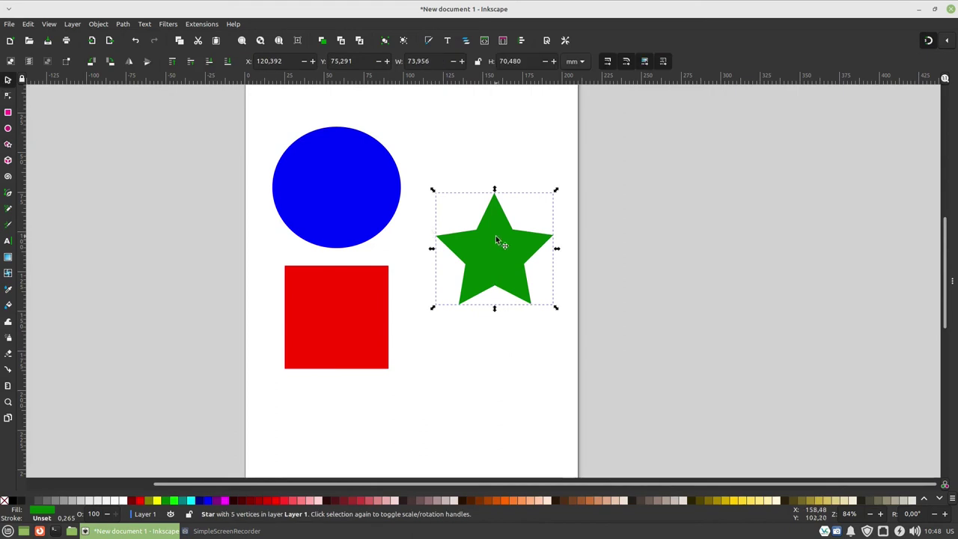
Drag the star down until it sits centred beneath the red square.
left_click_drag(495, 235, 477, 304)
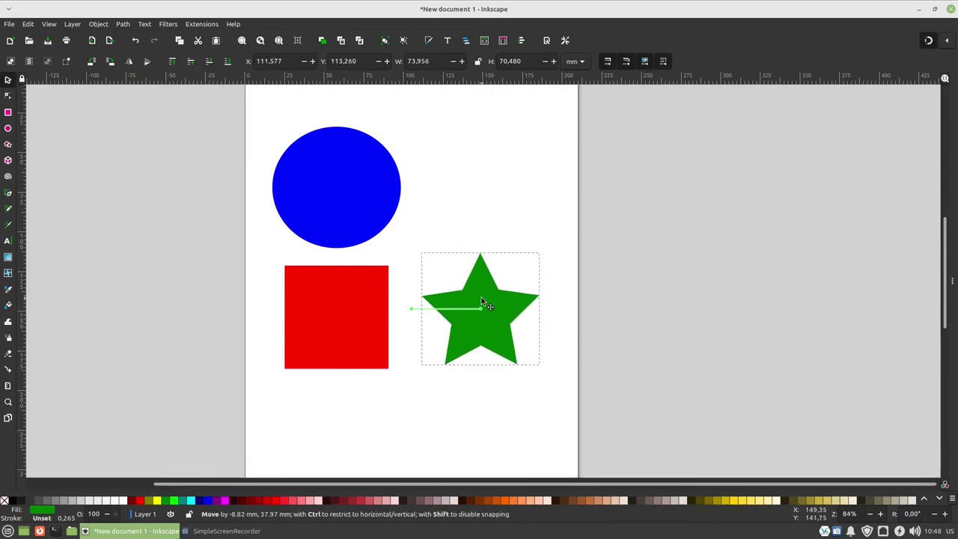
mouse_move(477, 304)
left_mouse_down()
mouse_move(503, 296)
mouse_move(494, 298)
left_mouse_up()
mouse_move(511, 333)
left_mouse_down()
mouse_move(507, 340)
mouse_move(494, 316)
mouse_move(504, 196)
mouse_move(522, 329)
mouse_move(366, 460)
left_mouse_up()
scroll(540, 352, "down", 1)
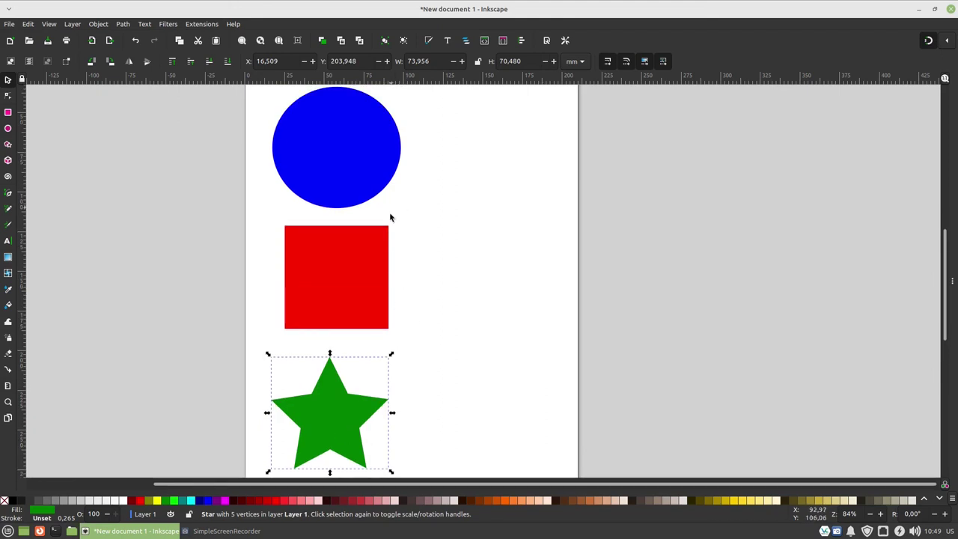
left_click_drag(344, 423, 344, 412)
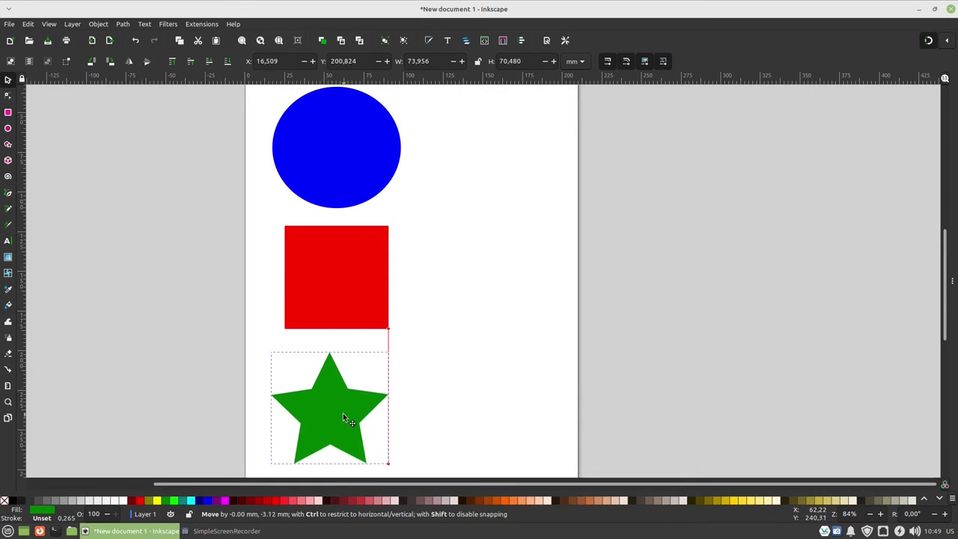
left_click_drag(345, 412, 351, 413)
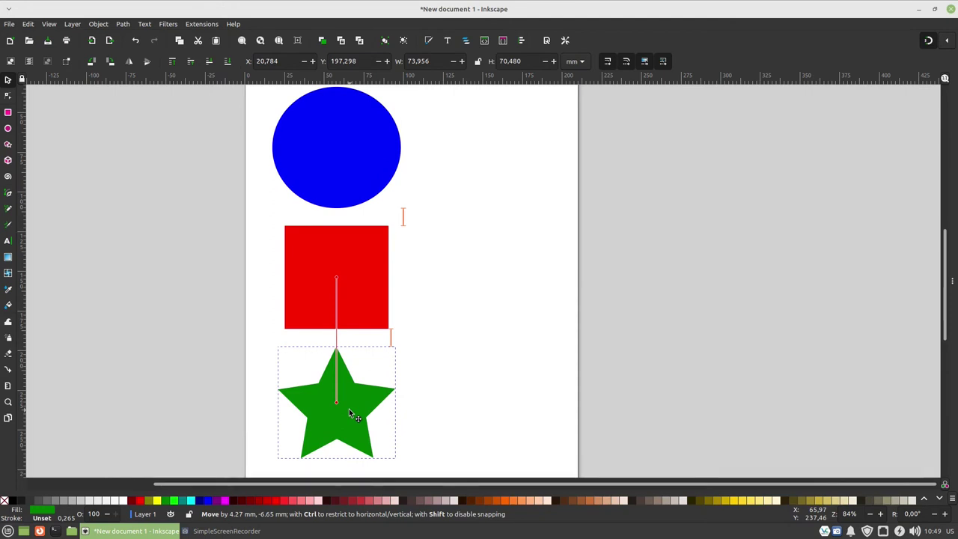
left_click_drag(349, 412, 348, 412)
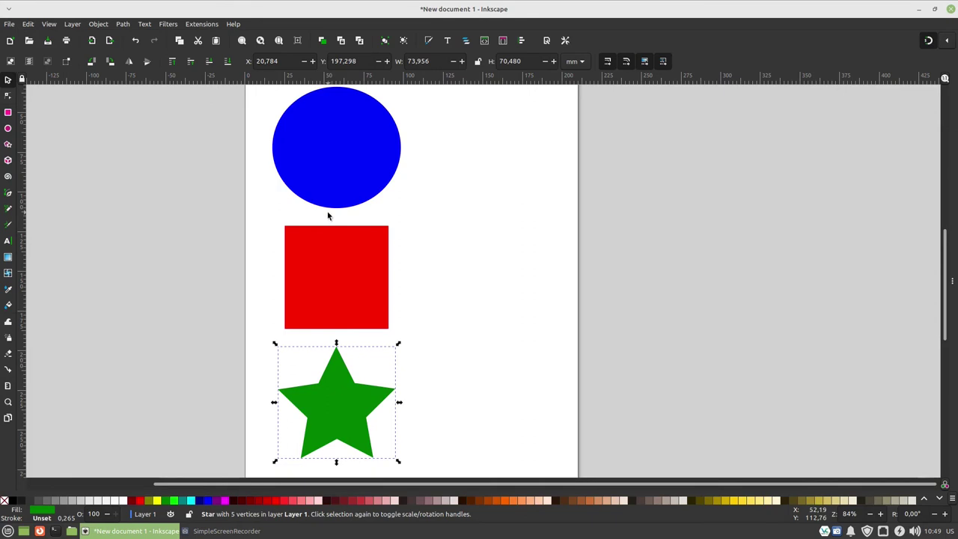
Re-snap the star centred under the red square.
left_click(323, 338)
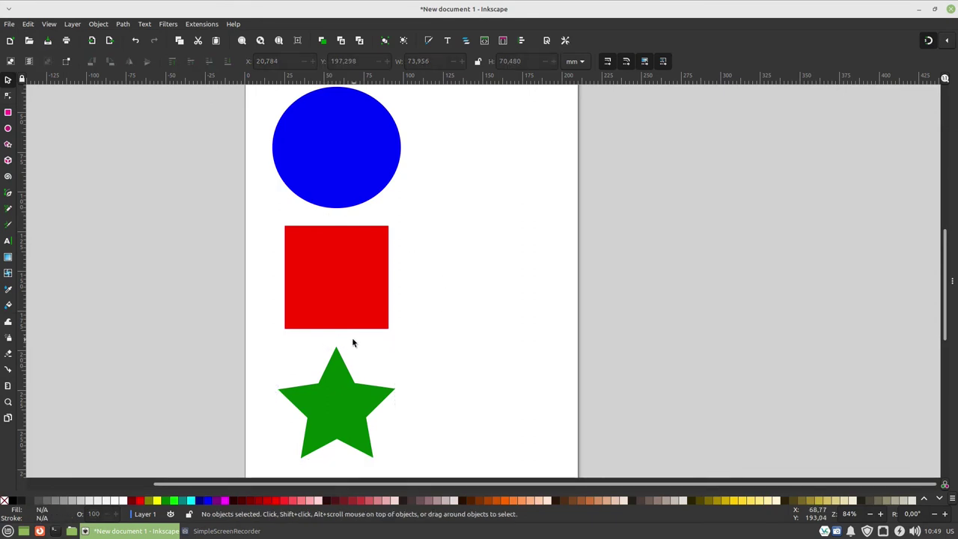
left_click_drag(346, 400, 345, 410)
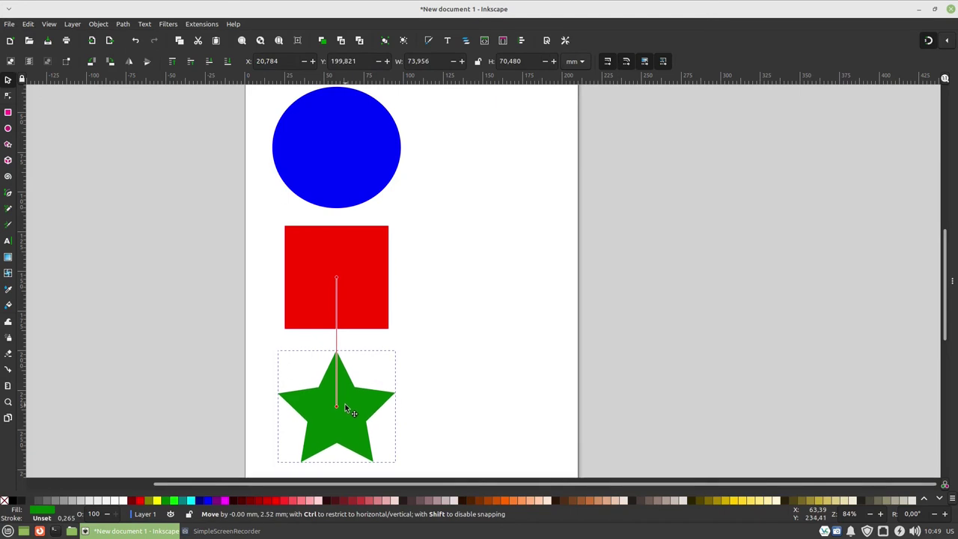
left_click_drag(345, 408, 346, 404)
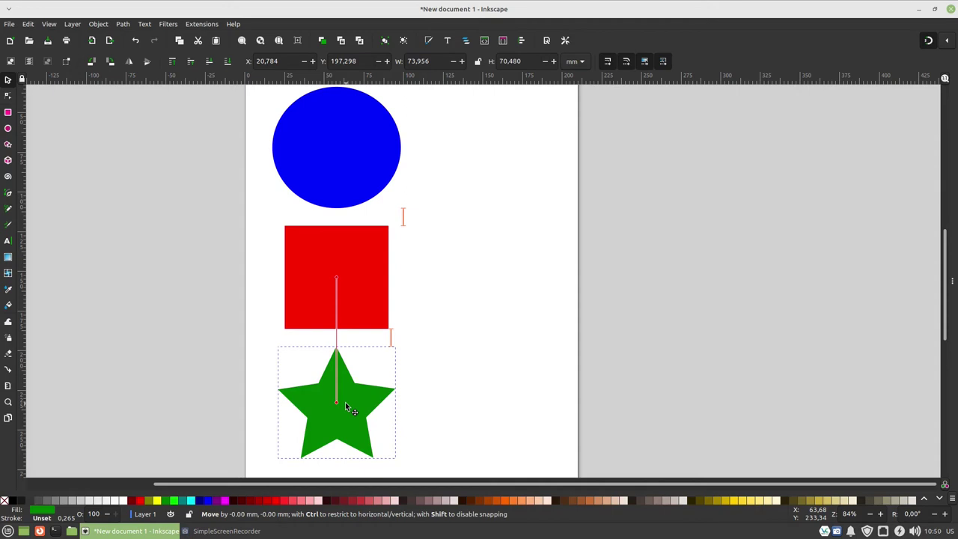
Select the square, star and circle in turn to check the column, then deselect.
left_click(366, 338)
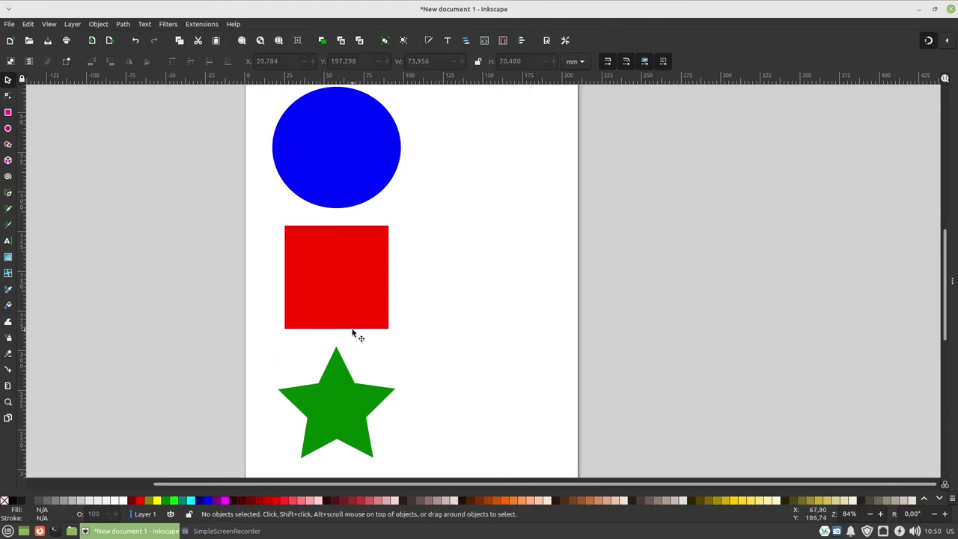
left_click(336, 326)
left_click(340, 357)
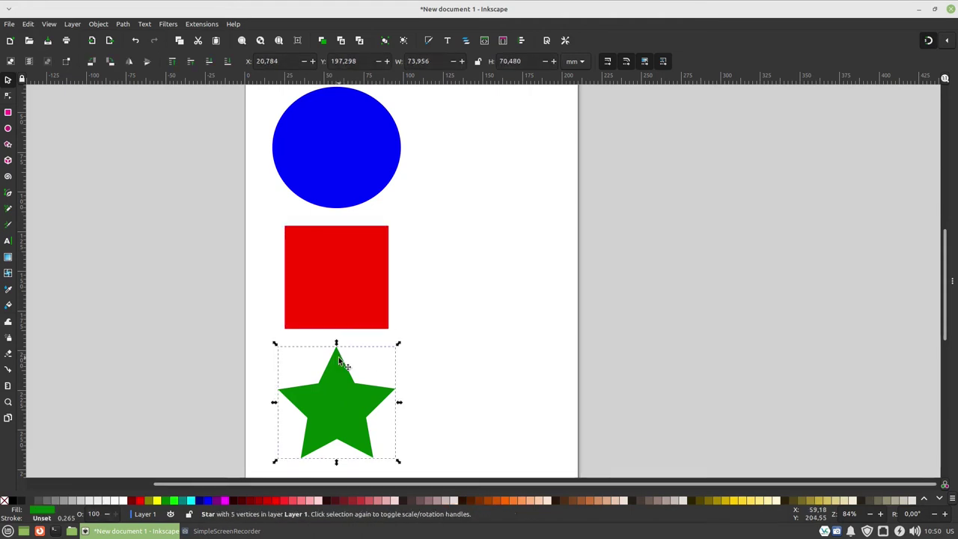
left_click(339, 239)
left_click(329, 177)
left_click(529, 230)
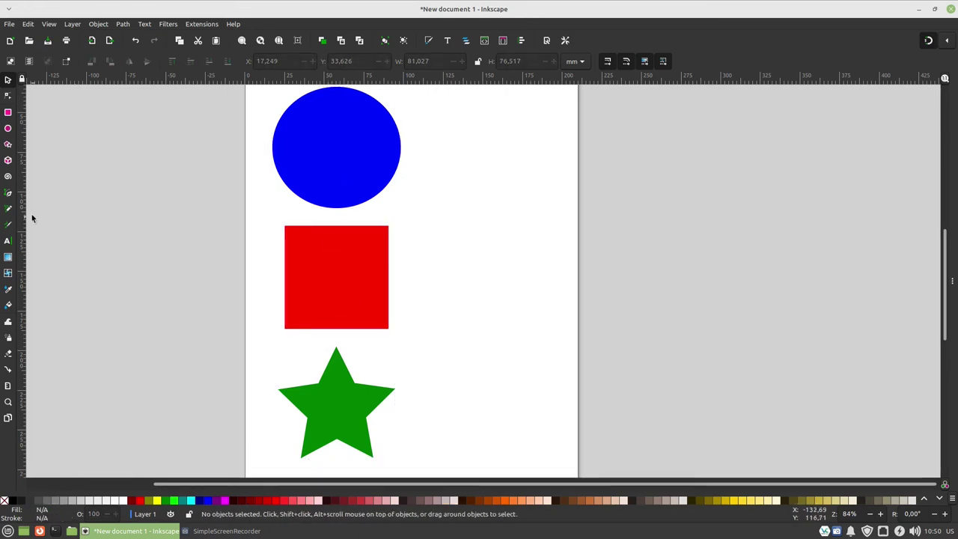
Draw a tall ellipse, fill it magenta, and move it up beside the blue circle.
left_click(8, 144)
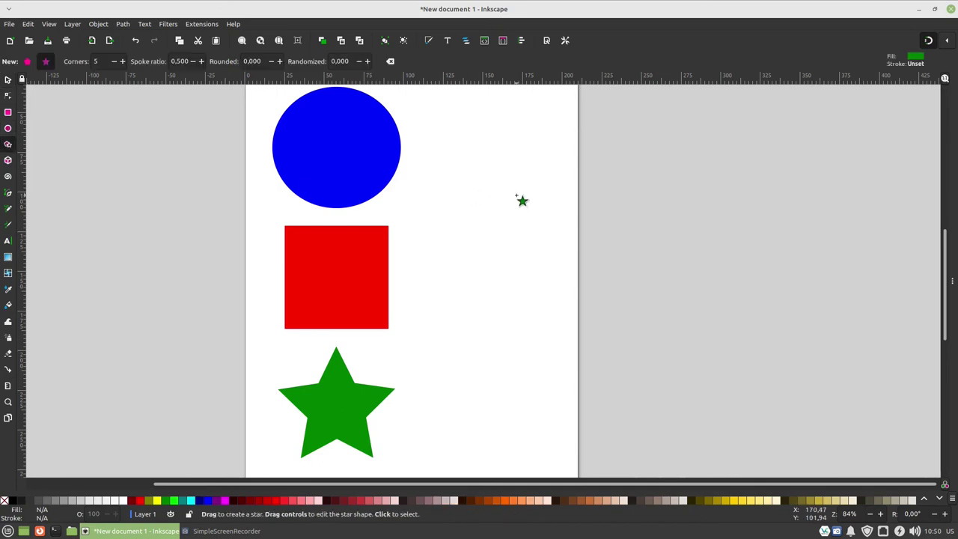
left_click(7, 128)
left_click_drag(477, 196, 560, 337)
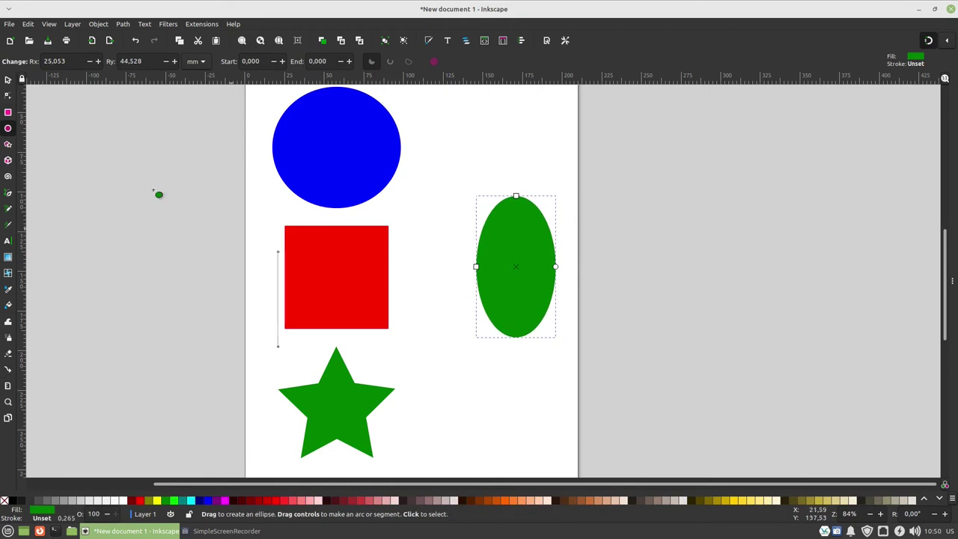
left_click(8, 80)
left_click(192, 500)
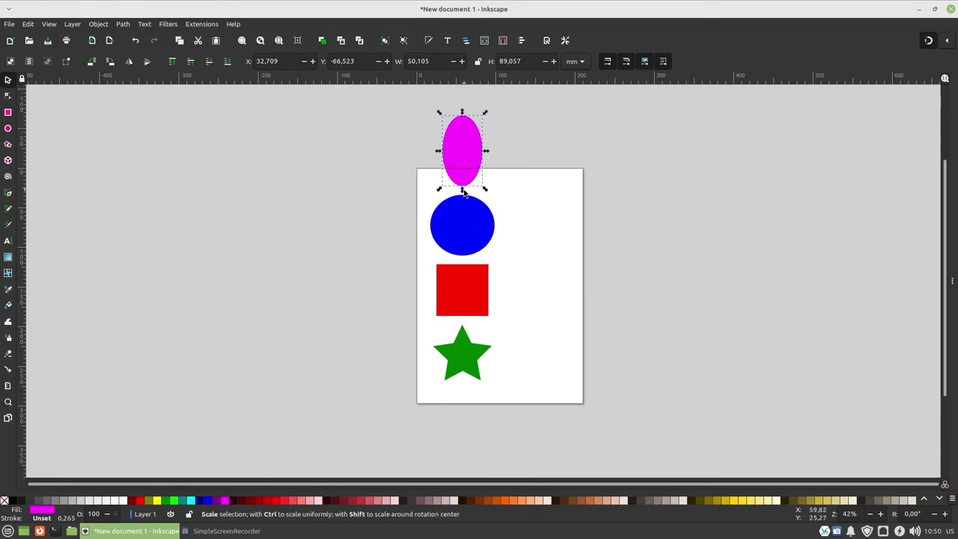
left_click_drag(458, 145, 458, 143)
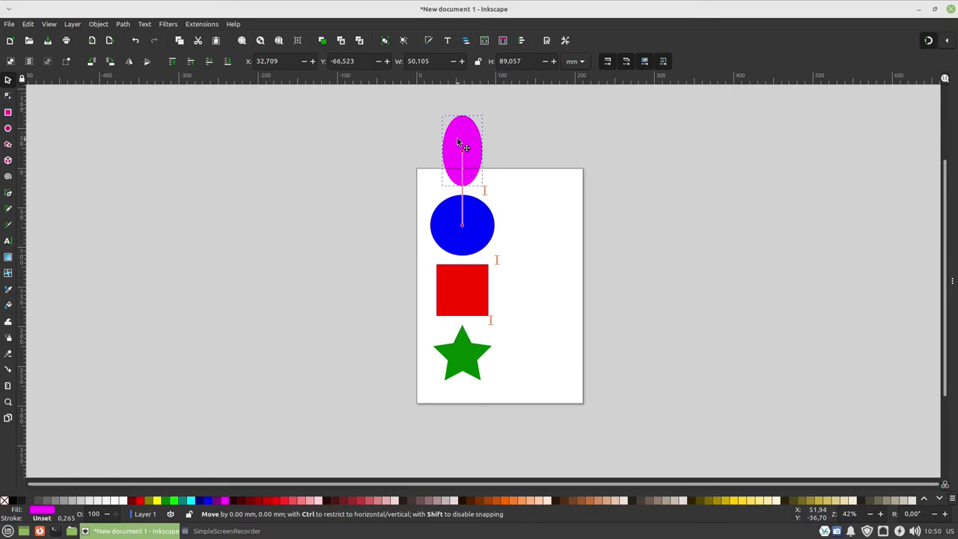
Add the text 'rwtegrewtg' and position it to the right of the red square.
key("t")
left_click(502, 298)
type("rwtegrewtg")
left_click(7, 79)
scroll(529, 217, "up", 2)
left_click_drag(550, 386, 491, 345)
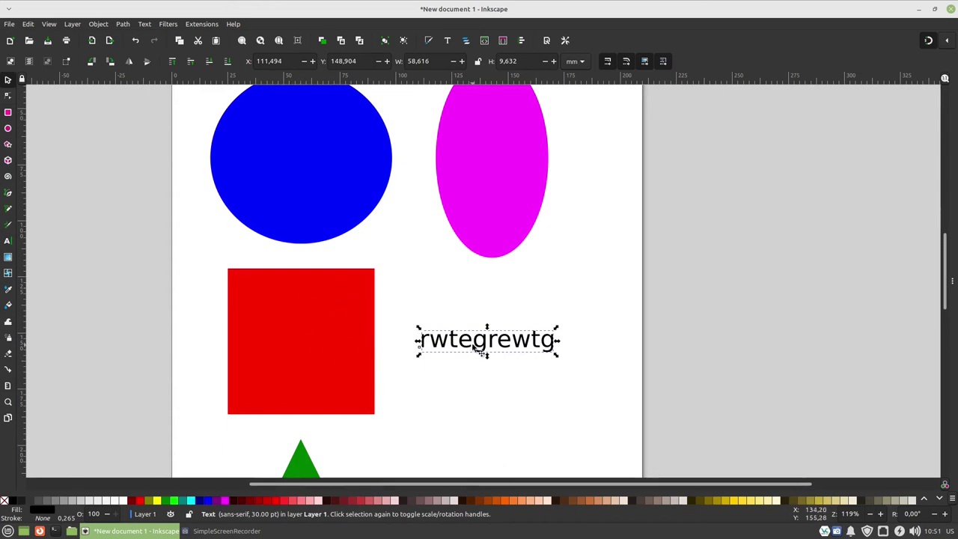
mouse_move(488, 348)
left_mouse_down()
mouse_move(495, 319)
mouse_move(486, 312)
left_mouse_up()
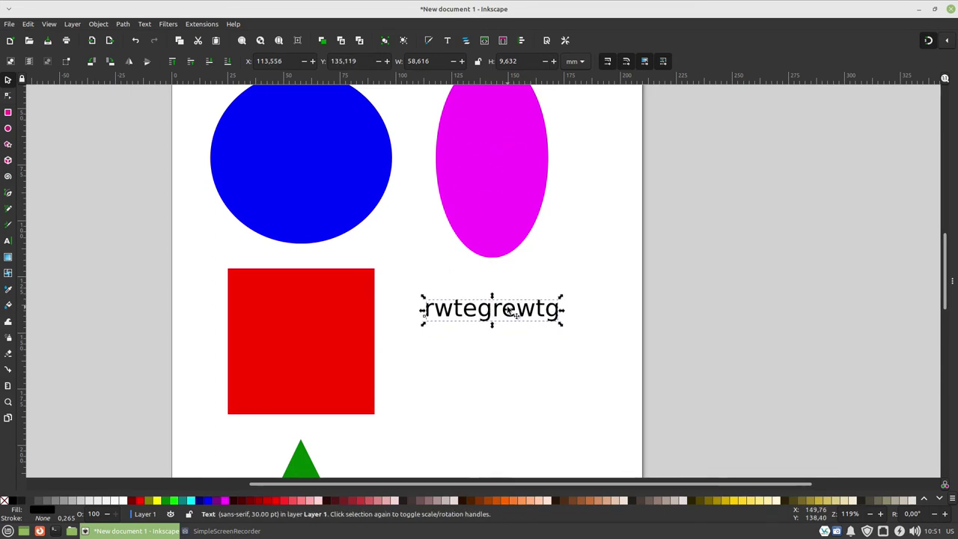
Add a second text 'reerert' and move it up toward 'rwtegrewtg'.
left_click(7, 240)
left_click(503, 383)
type("reer")
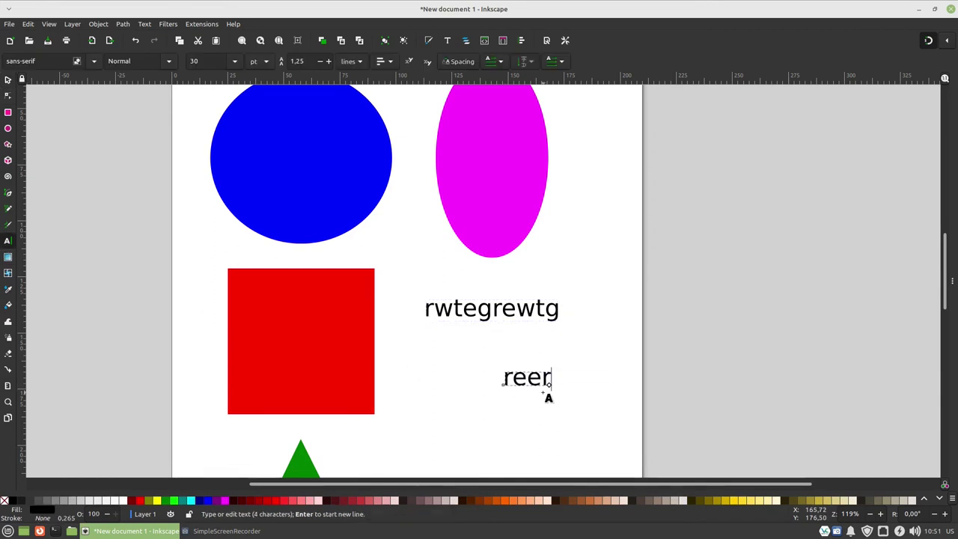
type("ert")
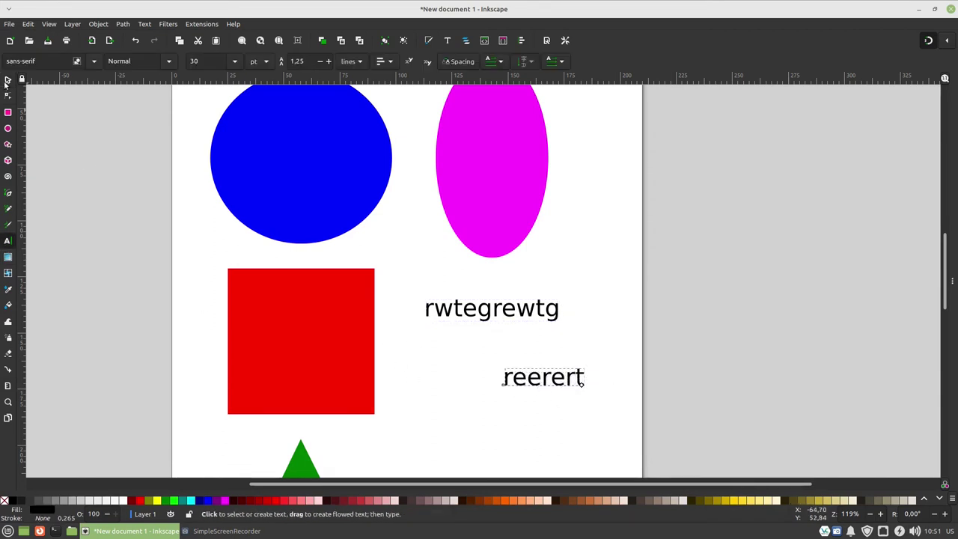
left_click(8, 79)
left_click_drag(547, 385, 496, 349)
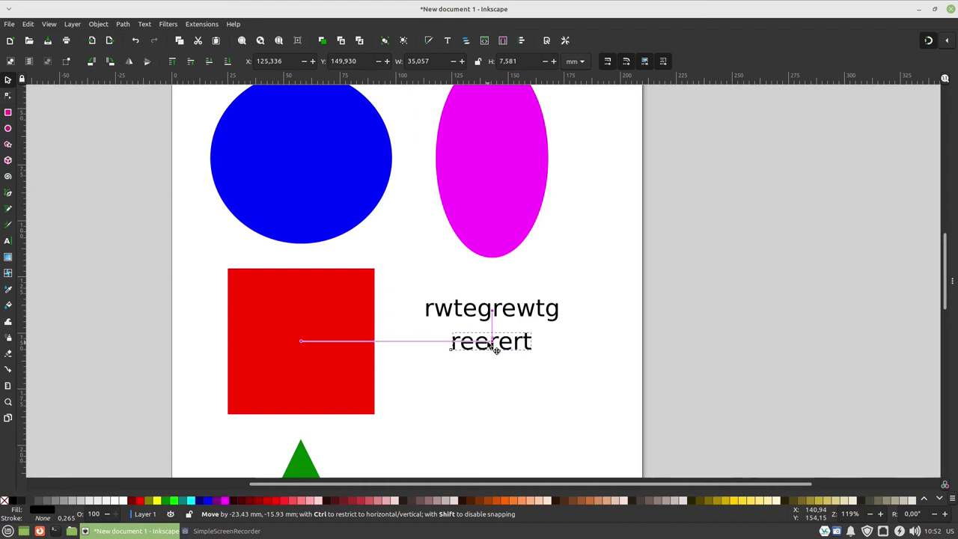
Lower 'reerert' centred just below 'rwtegrewtg', checking each object, then deselect.
left_click_drag(495, 348, 503, 376)
left_click(489, 241)
left_click(491, 307)
left_click(503, 377)
left_click(500, 376)
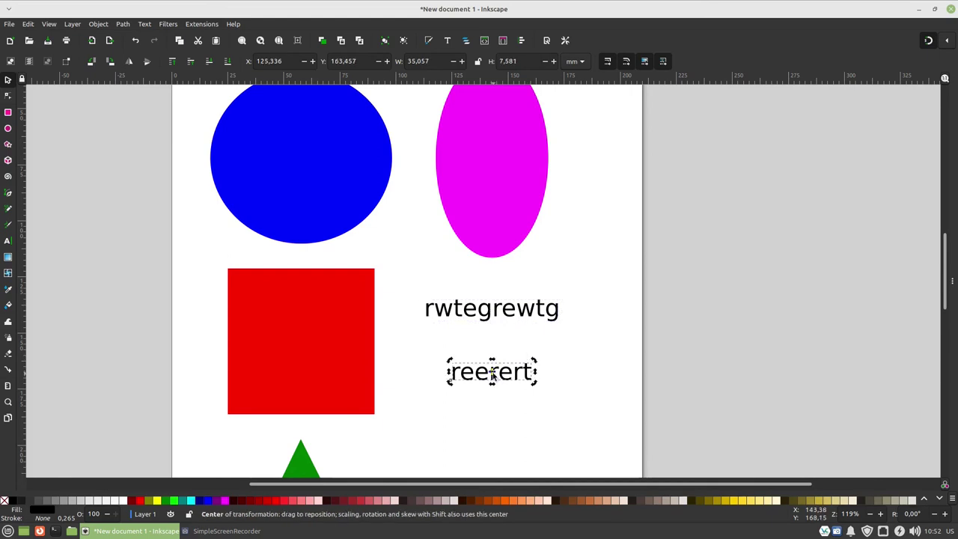
left_click(501, 376)
left_click_drag(503, 376, 505, 379)
left_click(506, 377)
left_click(514, 320)
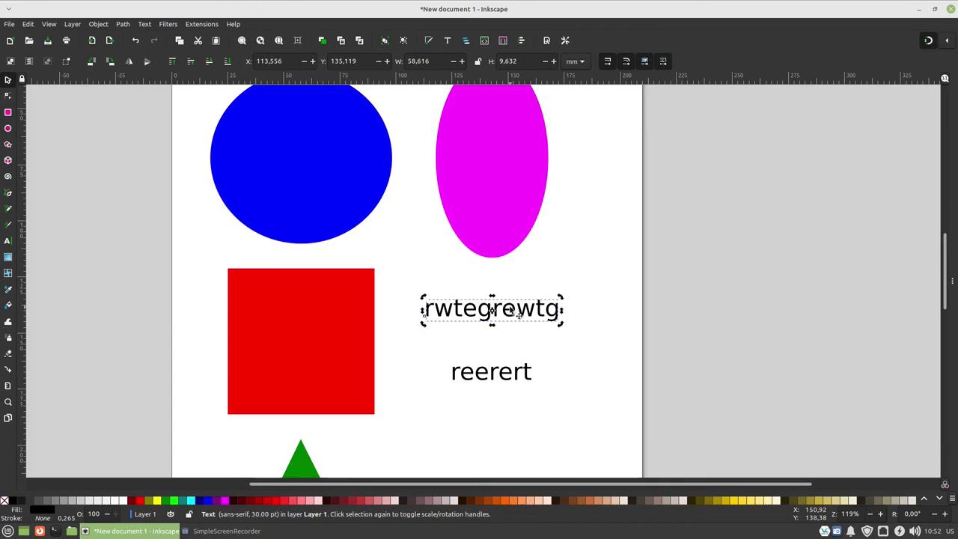
left_click(494, 218)
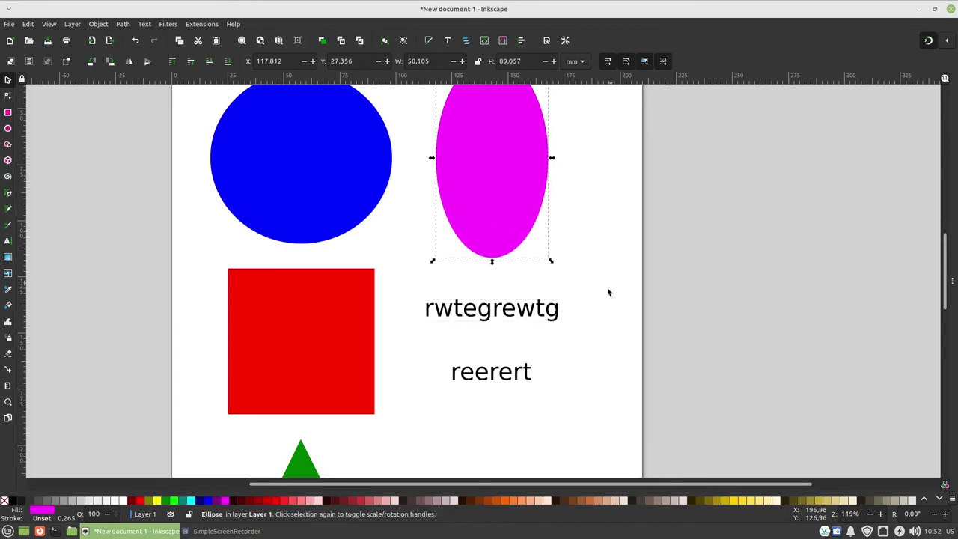
left_click(552, 327)
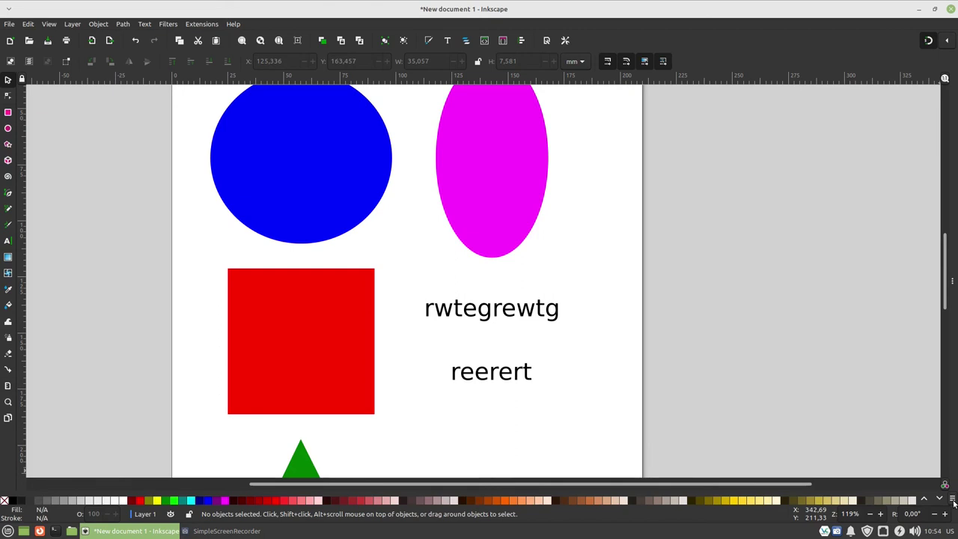
Recolour the square pale pink, the circle dark red, and the ellipse red.
left_click(952, 499)
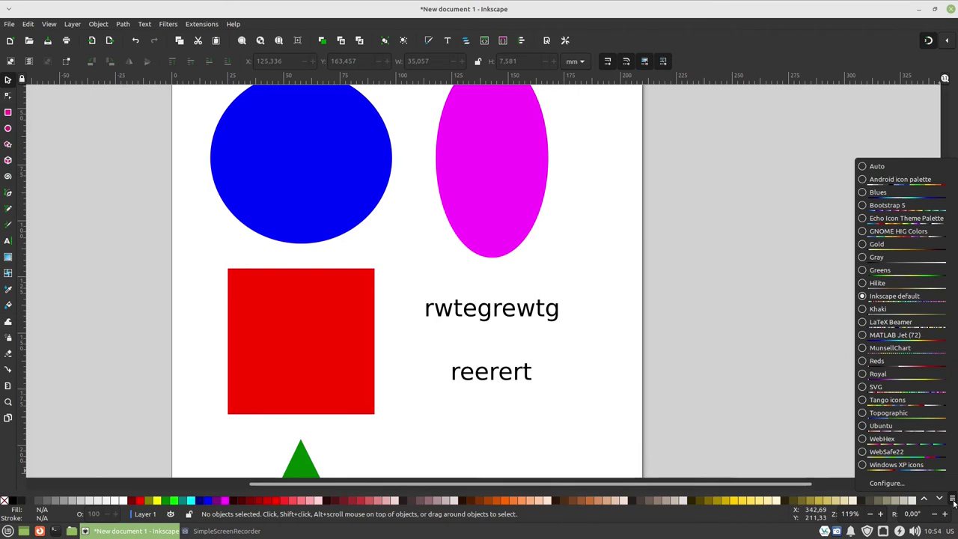
left_click(780, 416)
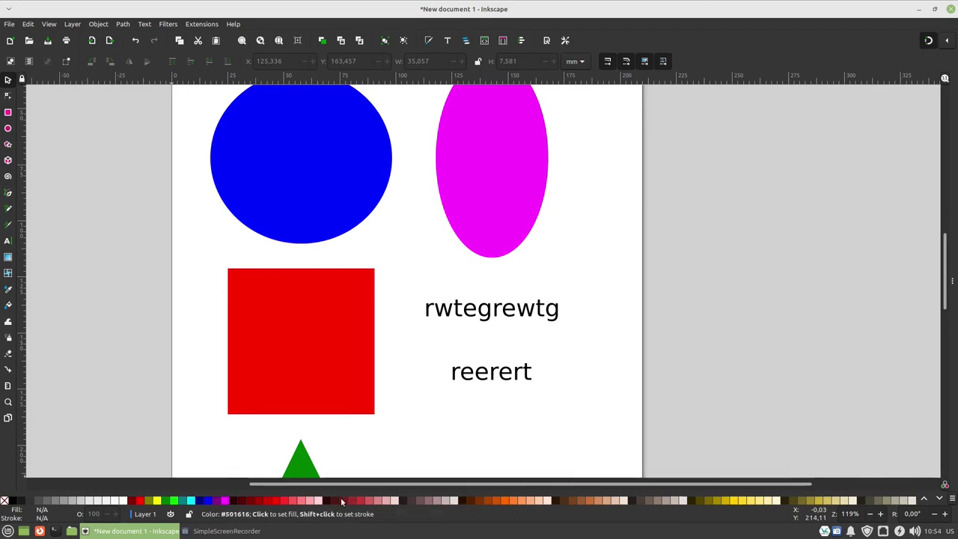
left_click(357, 352)
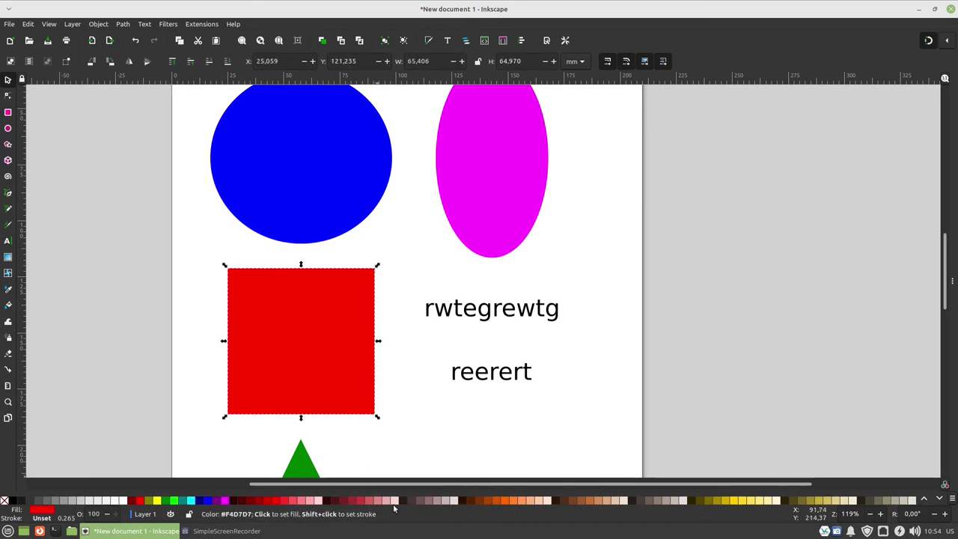
left_click(387, 504)
left_click(312, 235)
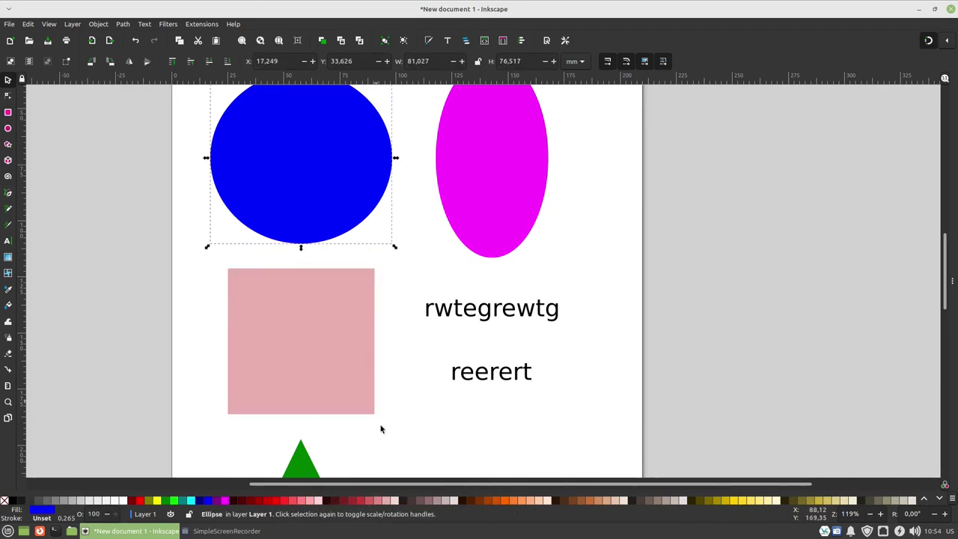
left_click(343, 500)
left_click(486, 183)
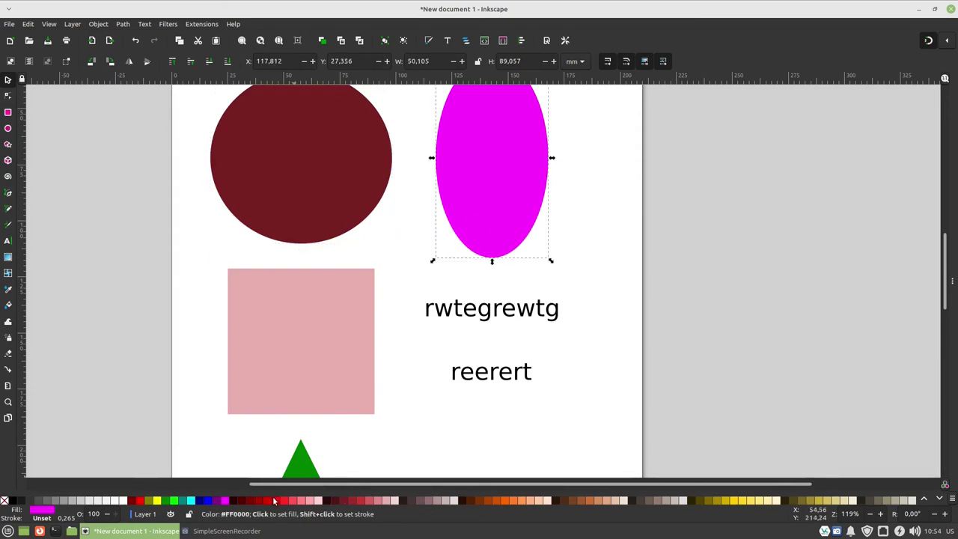
left_click(928, 500)
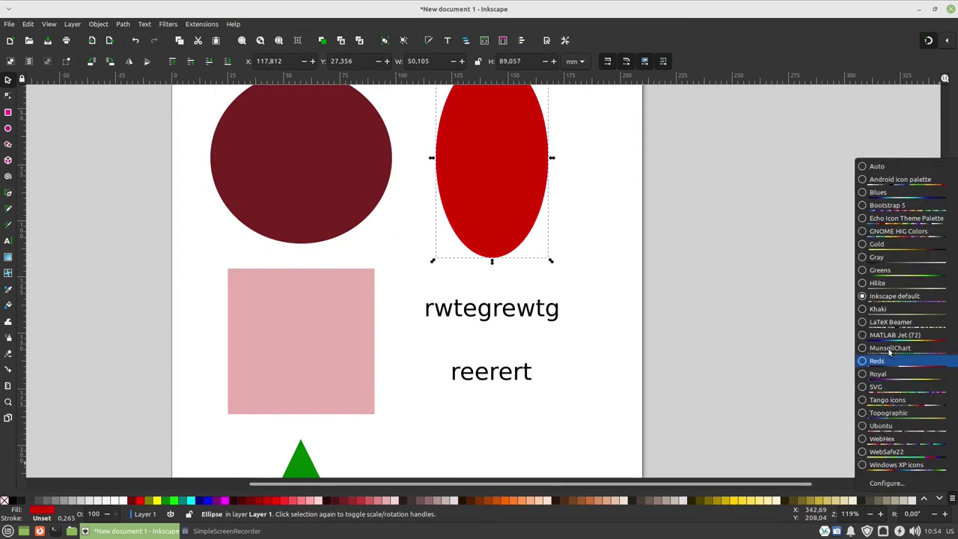
Switch the swatches to the Greens palette, page through its rows, and reopen the palette list.
left_click(879, 270)
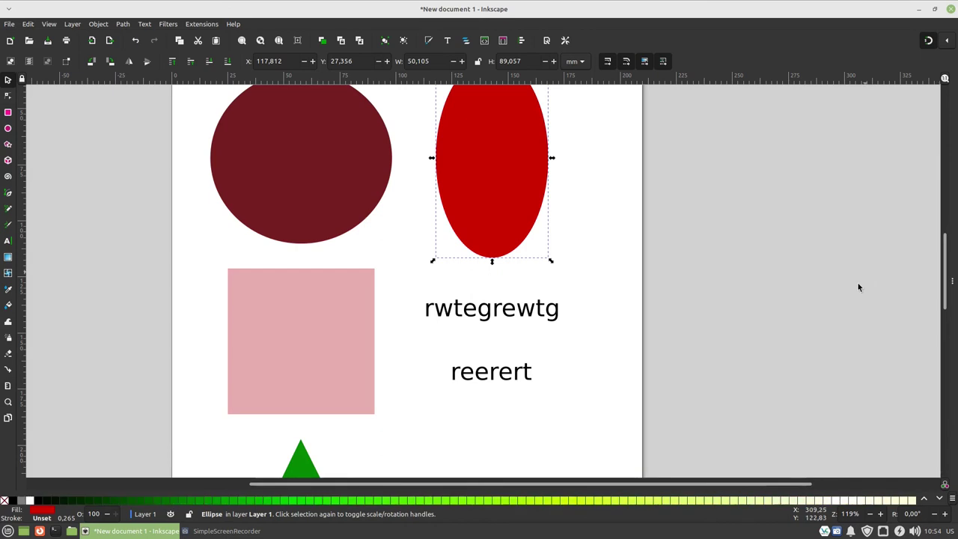
left_click(940, 500)
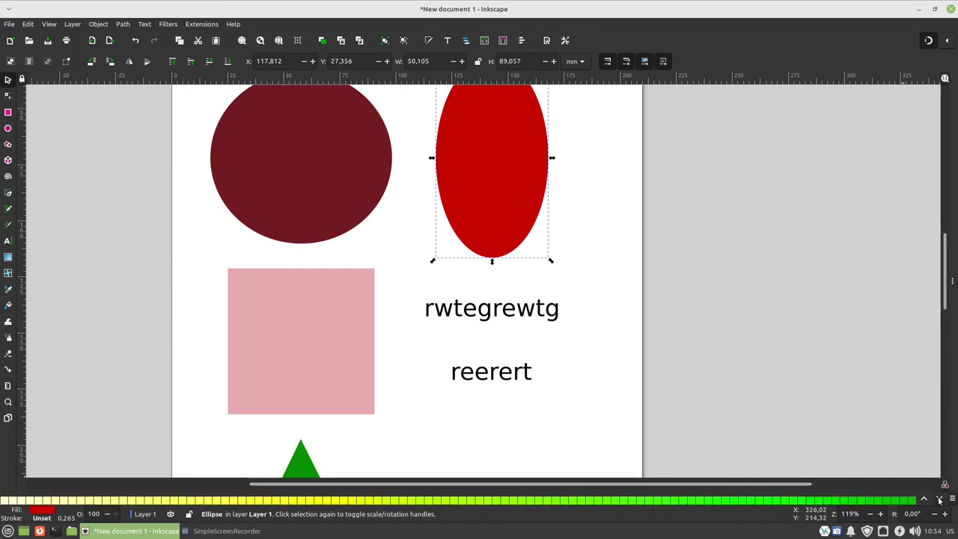
left_click(924, 499)
left_click(924, 499)
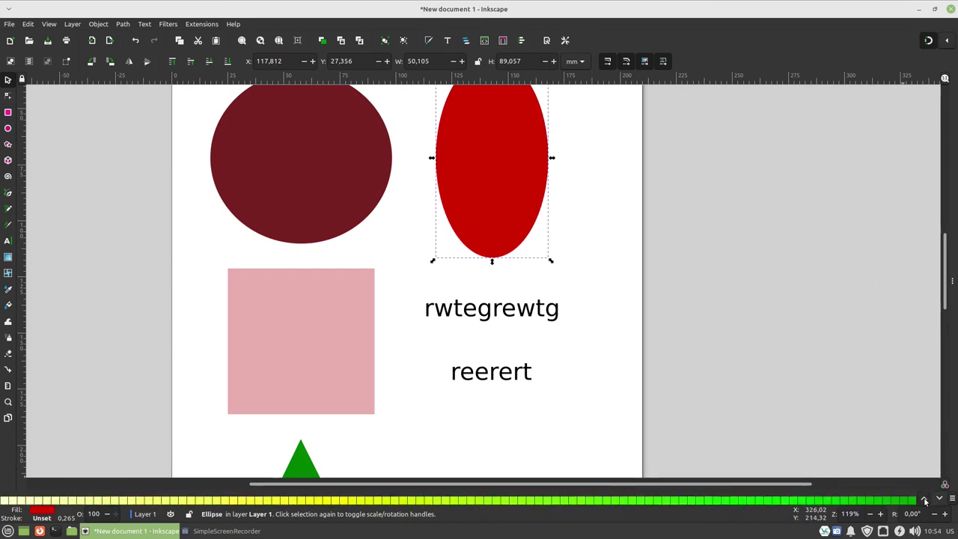
left_click(940, 499)
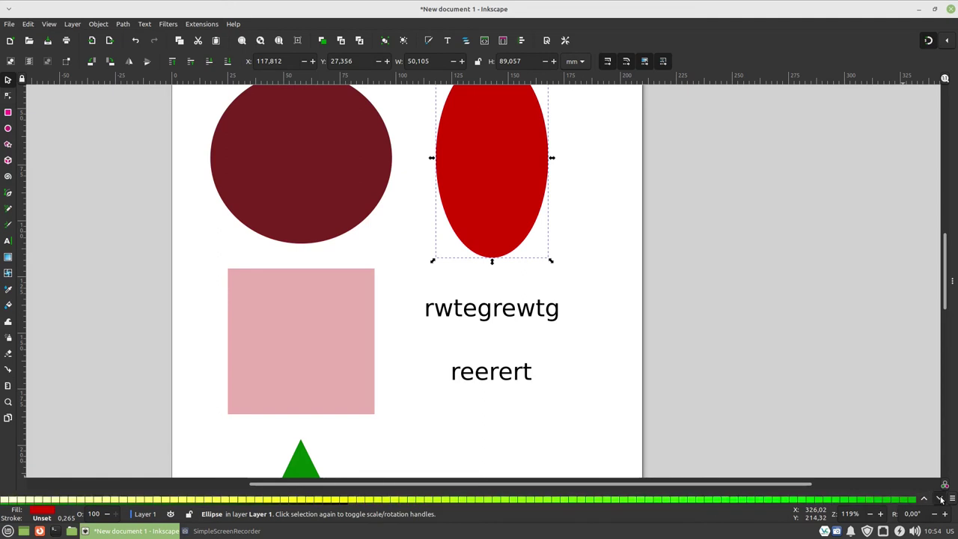
left_click(925, 499)
left_click(924, 499)
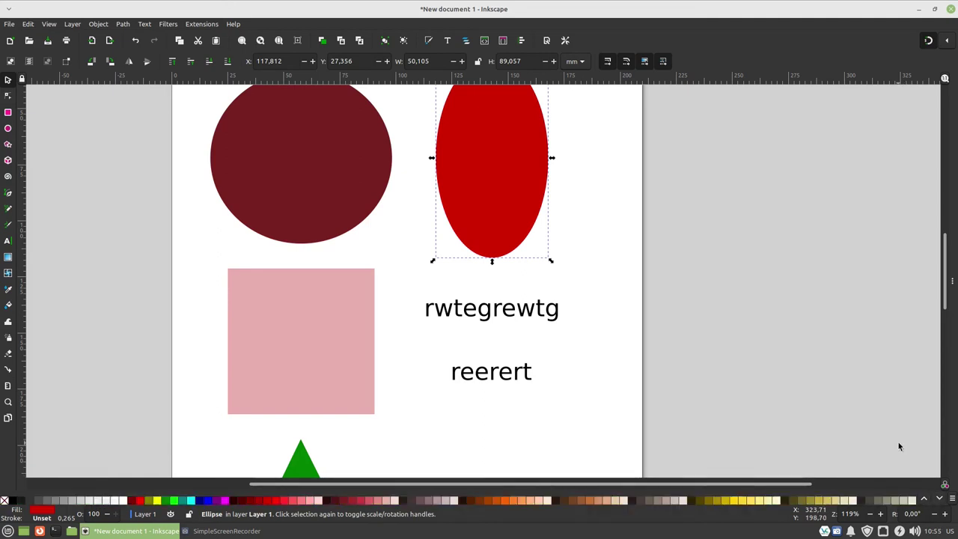
left_click(952, 498)
Set swatch tile size to 18, adjust the aspect, and enable Stretch to fill.
left_click(883, 484)
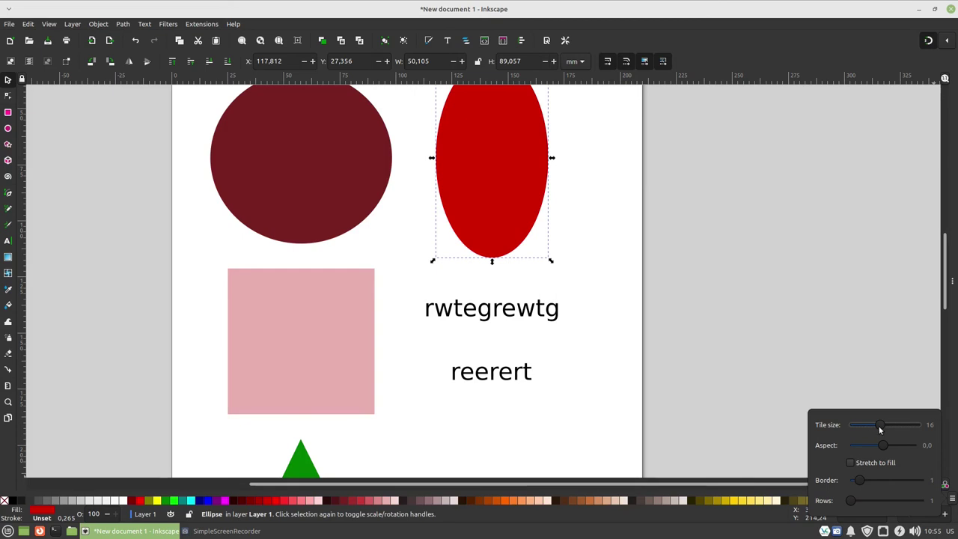
mouse_move(879, 424)
left_mouse_down()
mouse_move(901, 427)
mouse_move(858, 425)
left_mouse_up()
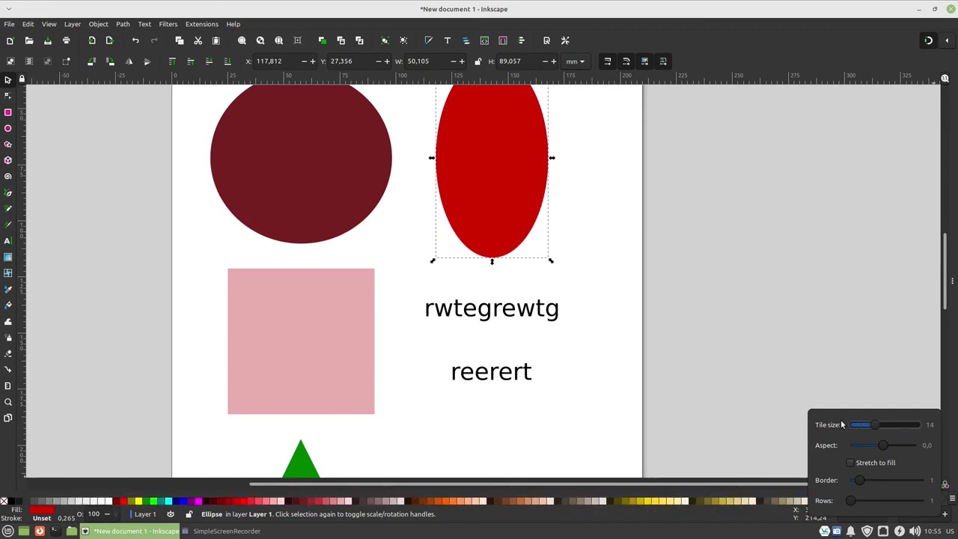
left_click_drag(858, 425, 880, 426)
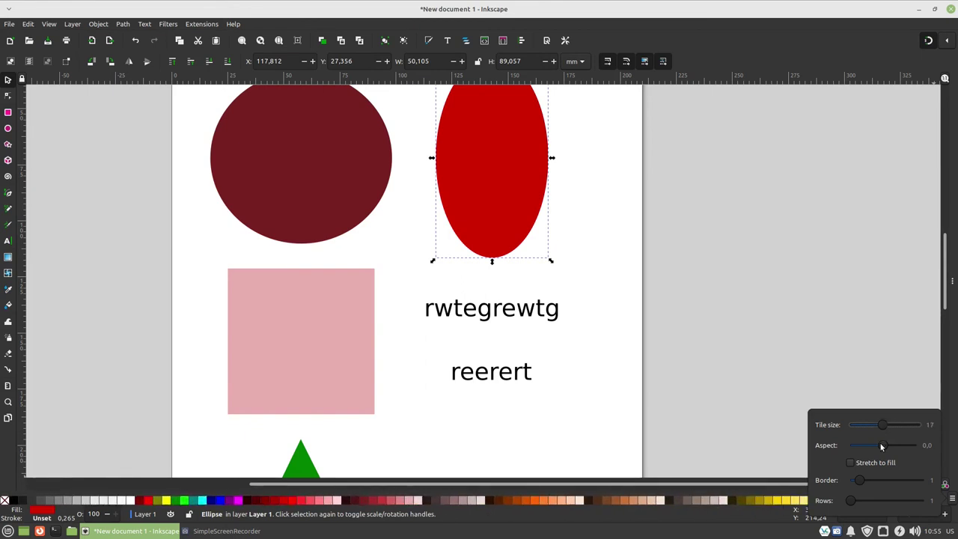
left_click_drag(882, 446, 903, 445)
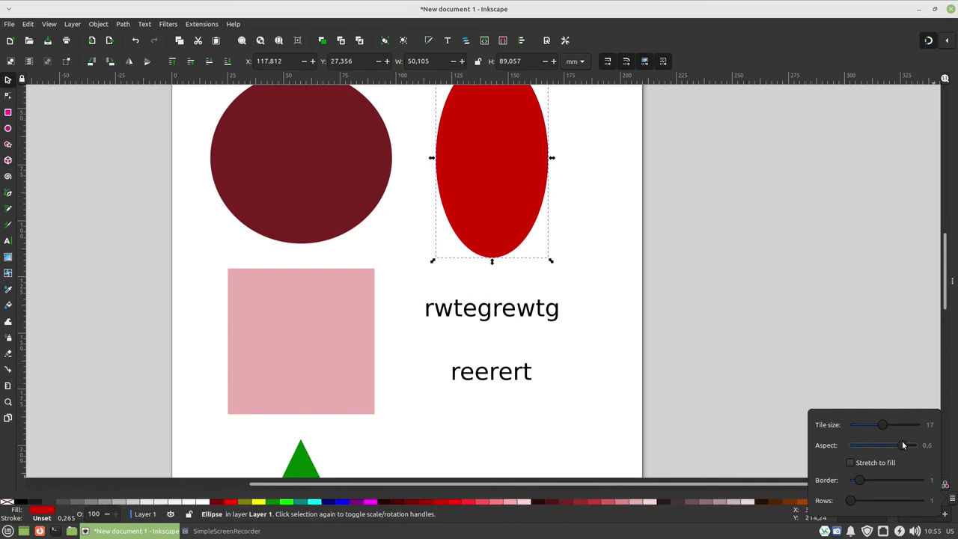
left_click_drag(904, 445, 848, 445)
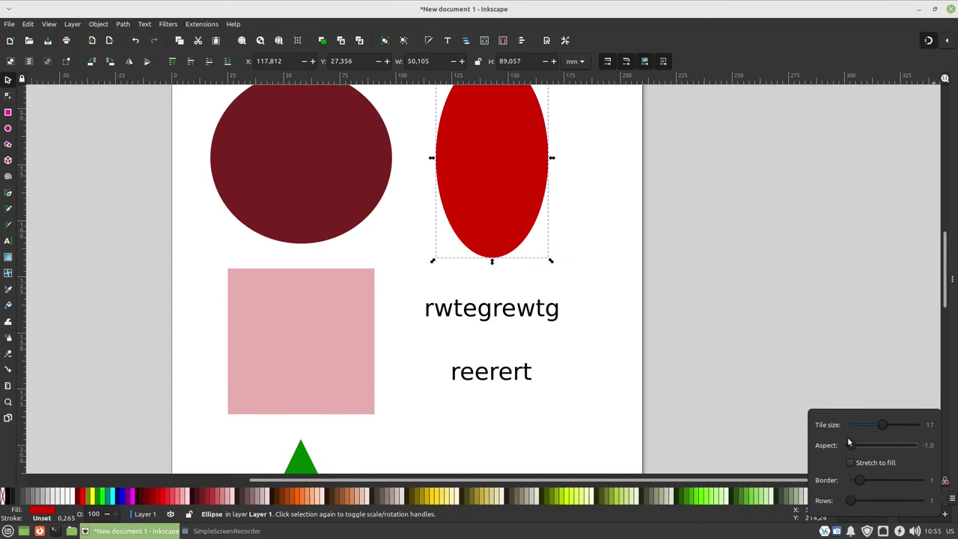
left_click(850, 462)
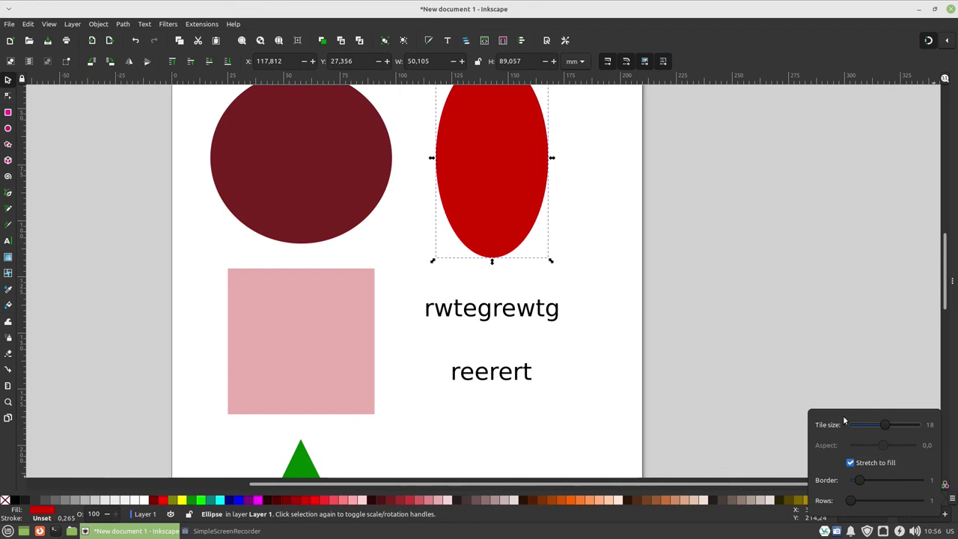
key("Escape")
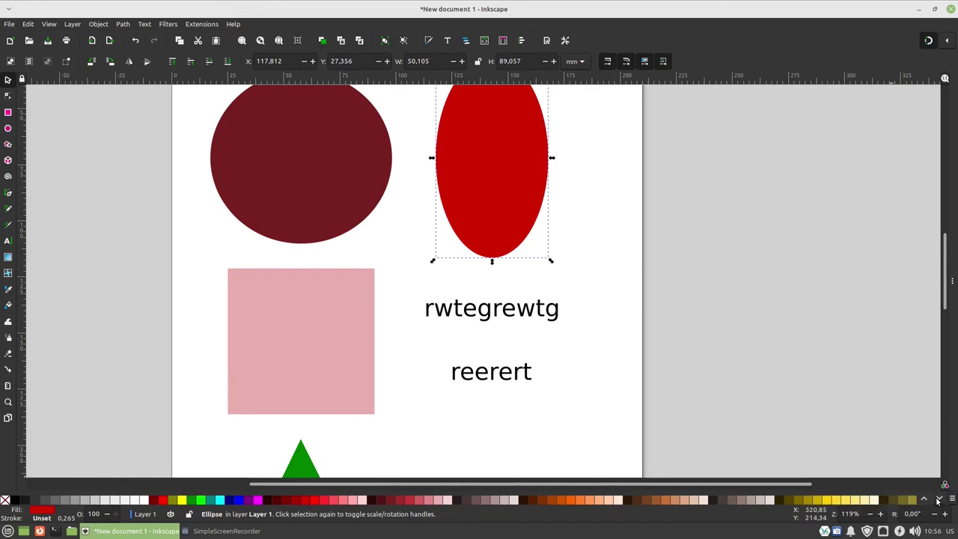
Switch the swatches to the Ubuntu palette and turn off Stretch to fill.
left_click(952, 498)
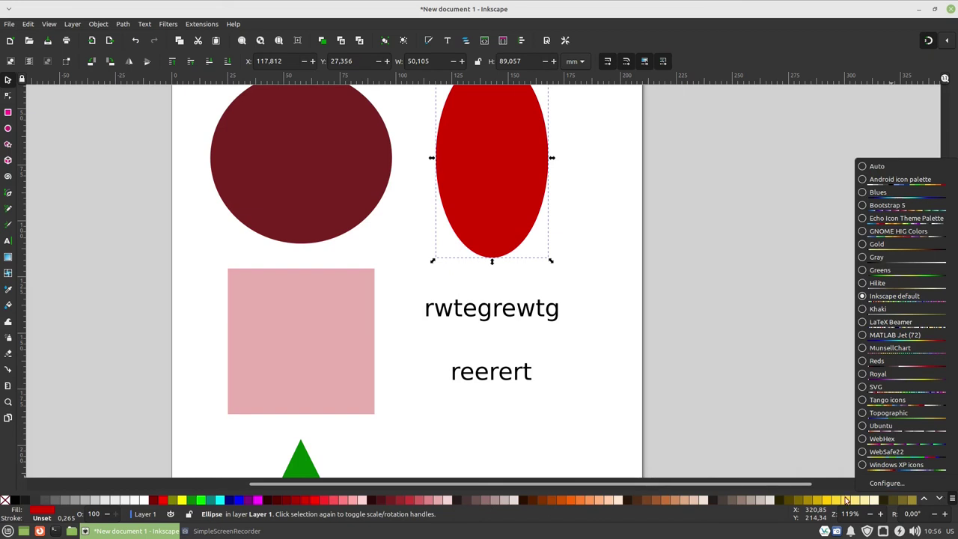
left_click(862, 428)
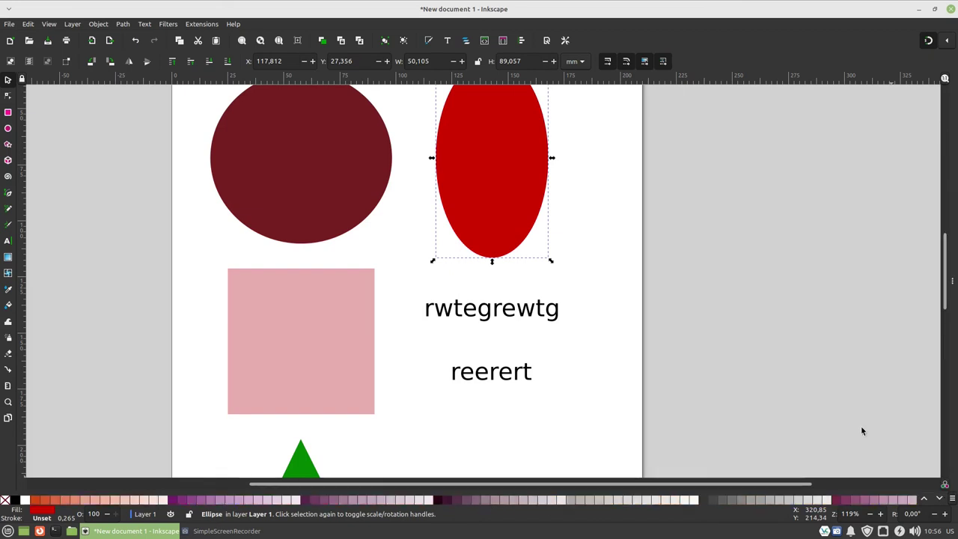
left_click(952, 499)
left_click(913, 483)
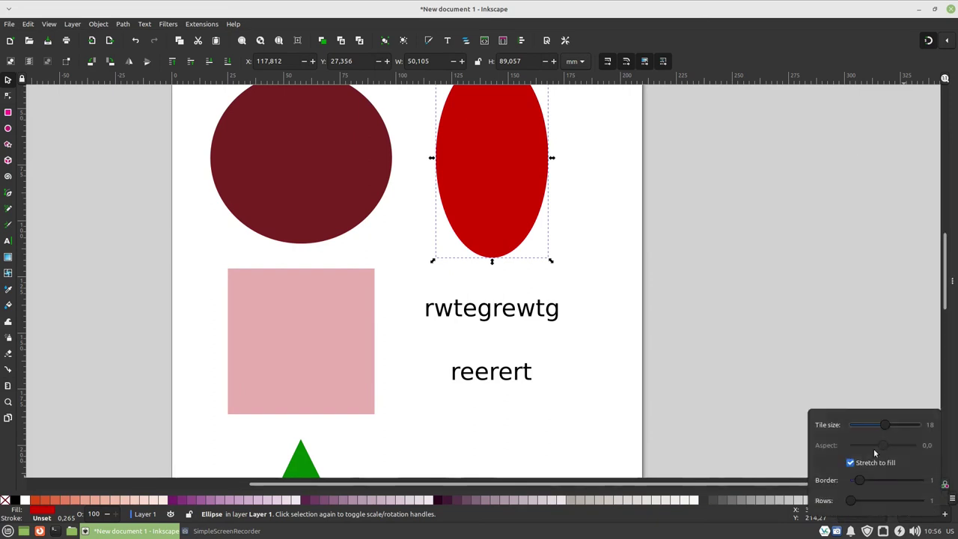
left_click(850, 463)
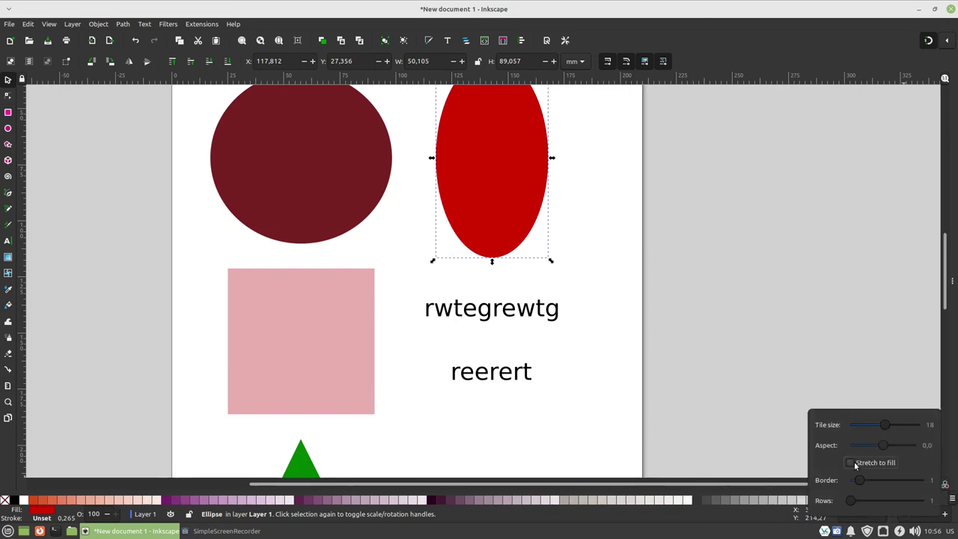
left_click(767, 374)
Switch to the Windows XP icons palette with swatches stretched to fill the row.
left_click(951, 500)
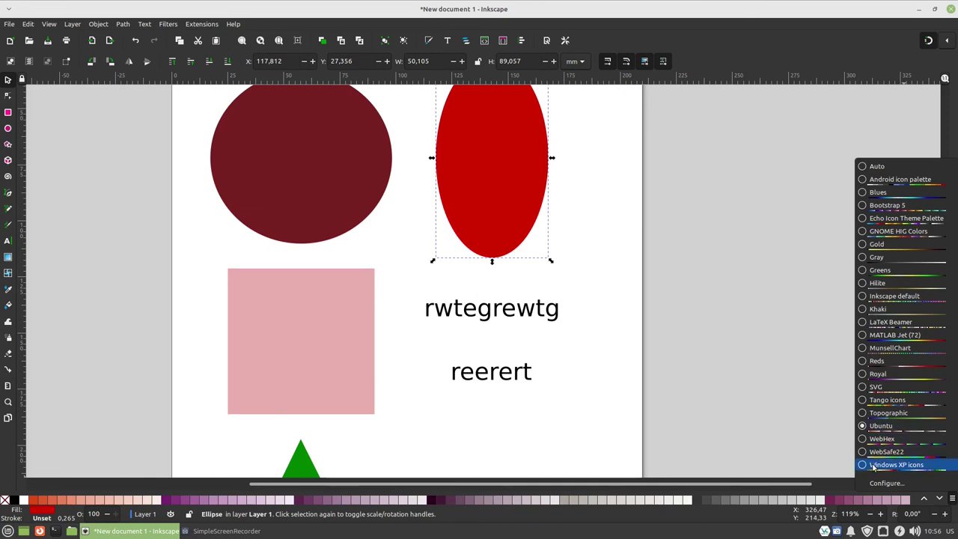
left_click(872, 466)
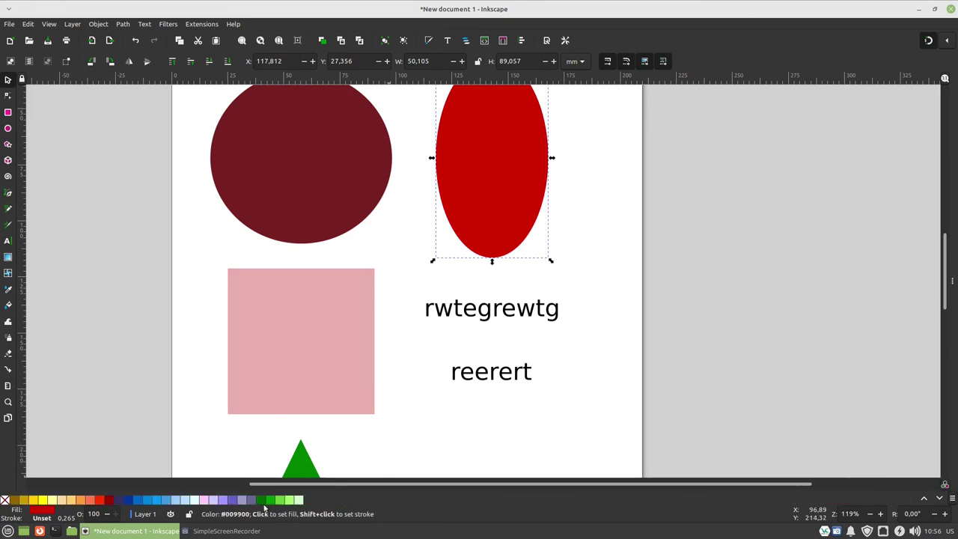
left_click(952, 498)
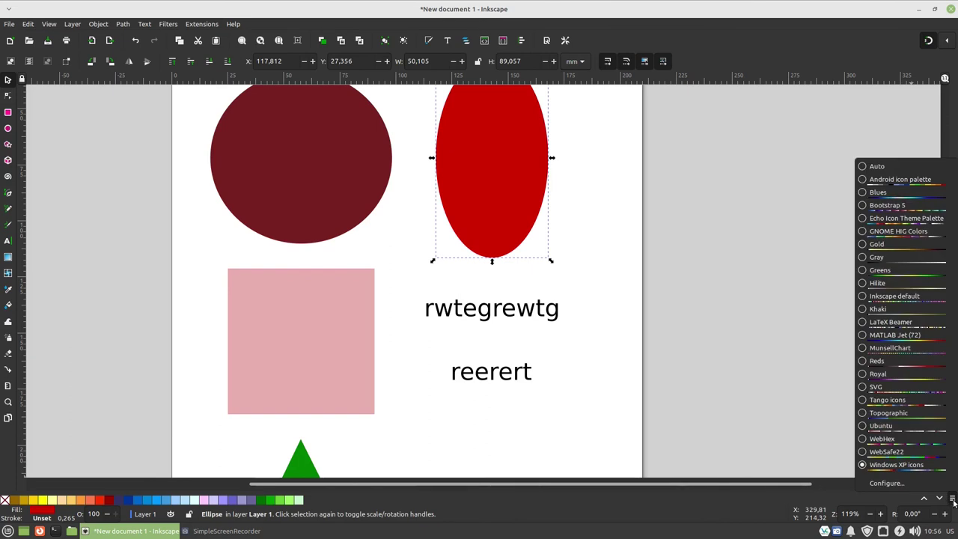
left_click(884, 483)
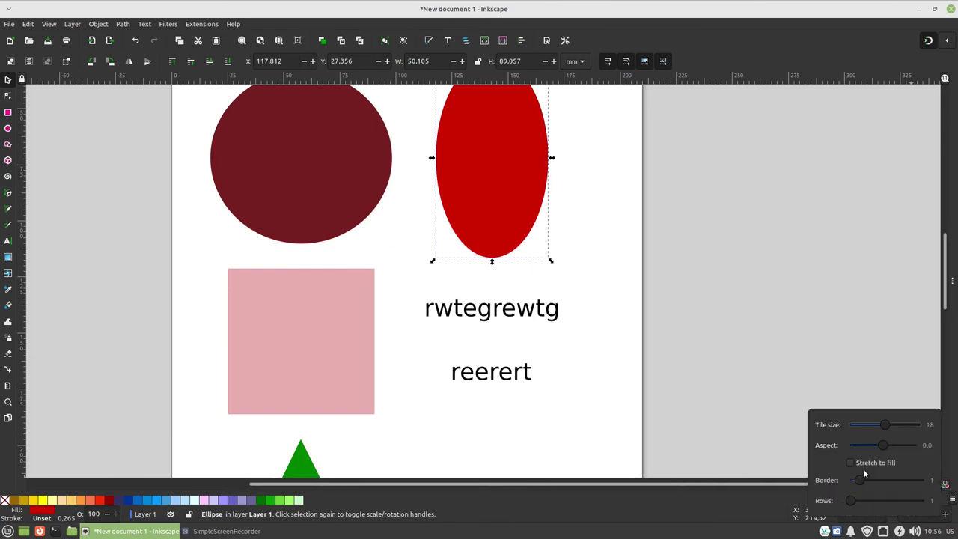
left_click(850, 463)
left_click(800, 375)
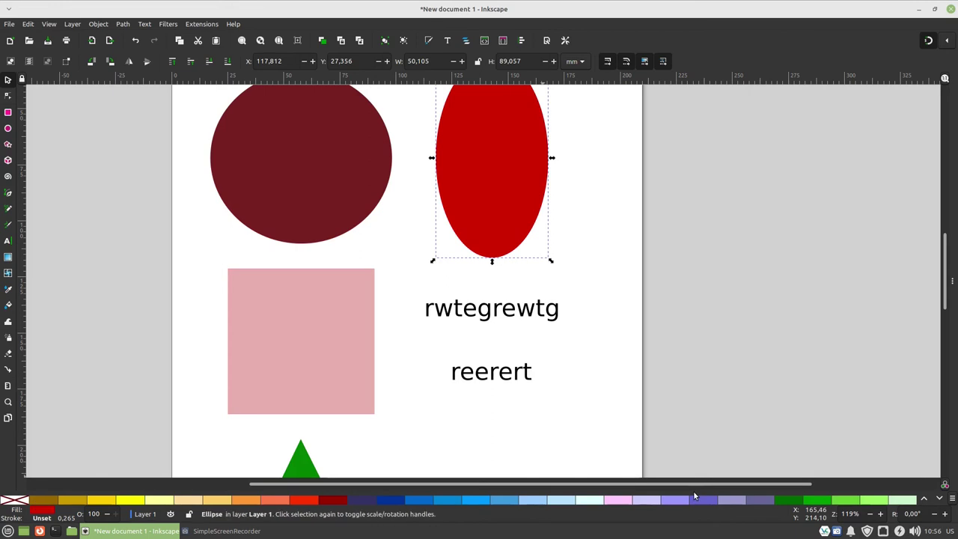
Restore the Inkscape default palette with no swatch borders, then bring up the Layer menu.
left_click(951, 498)
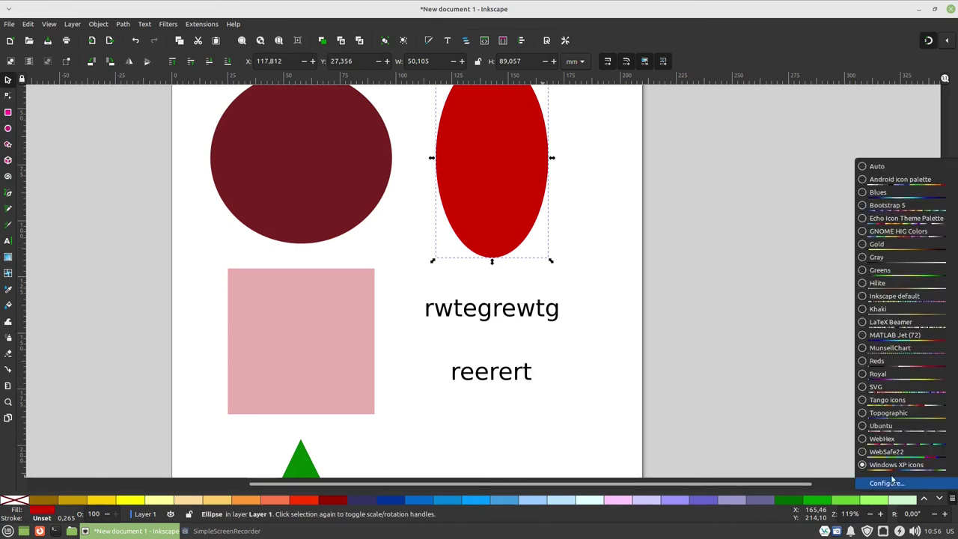
left_click(877, 357)
left_click(952, 499)
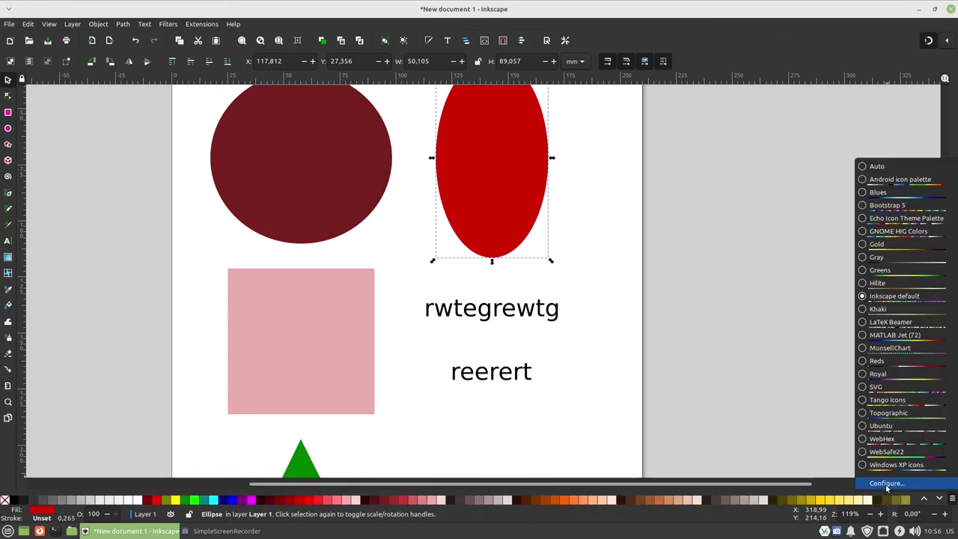
left_click(880, 484)
left_click_drag(859, 481, 901, 485)
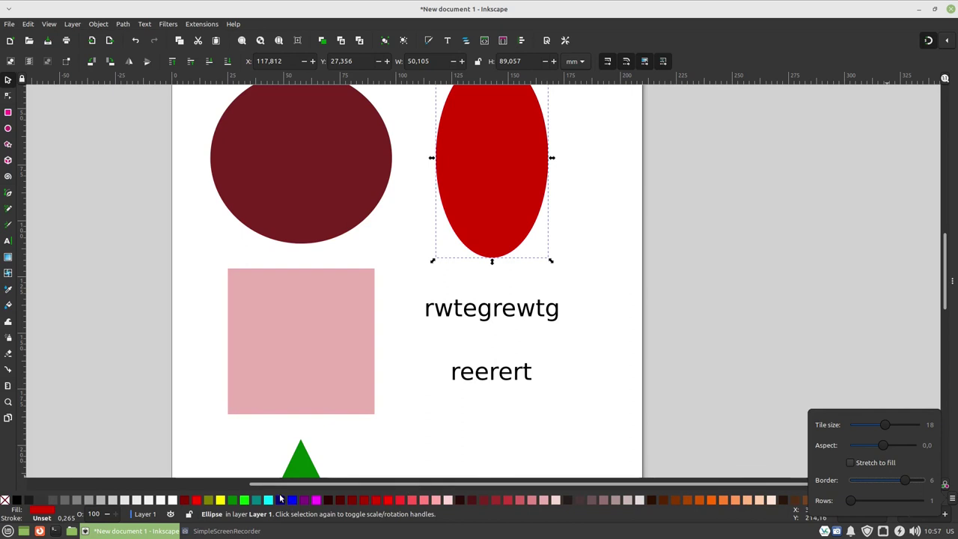
mouse_move(904, 480)
left_mouse_down()
mouse_move(841, 488)
mouse_move(866, 503)
mouse_move(900, 504)
mouse_move(850, 501)
left_mouse_up()
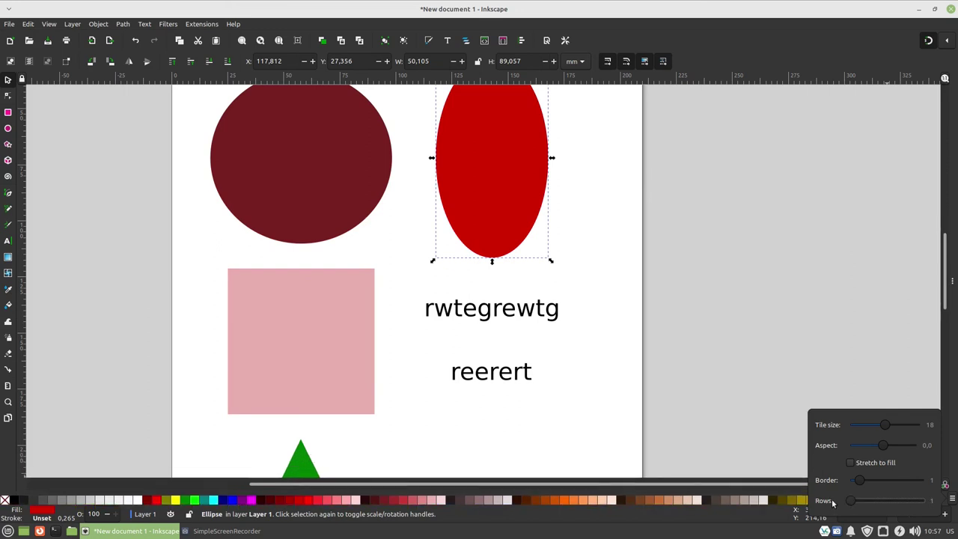
left_click(781, 380)
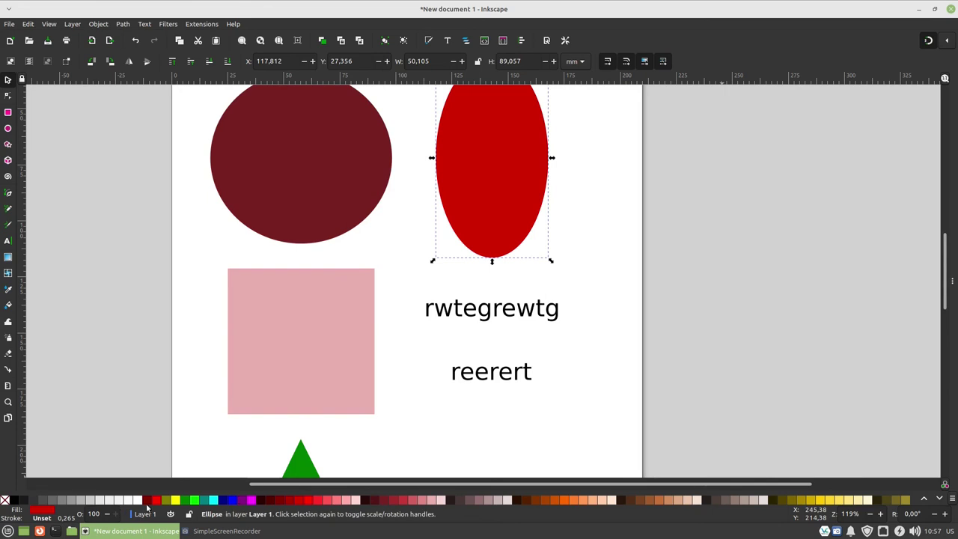
left_click(71, 23)
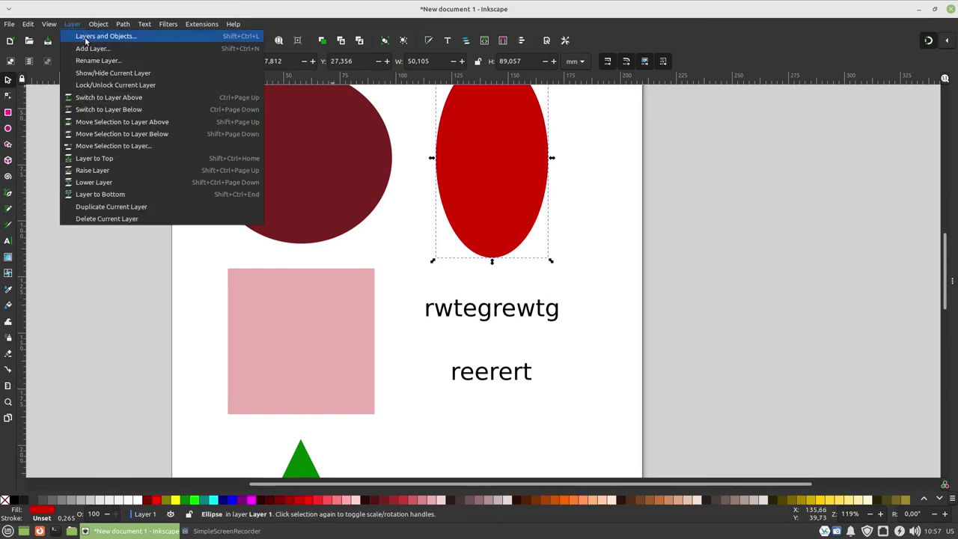
Open the Layers and Objects panel from the Layer menu.
left_click(92, 38)
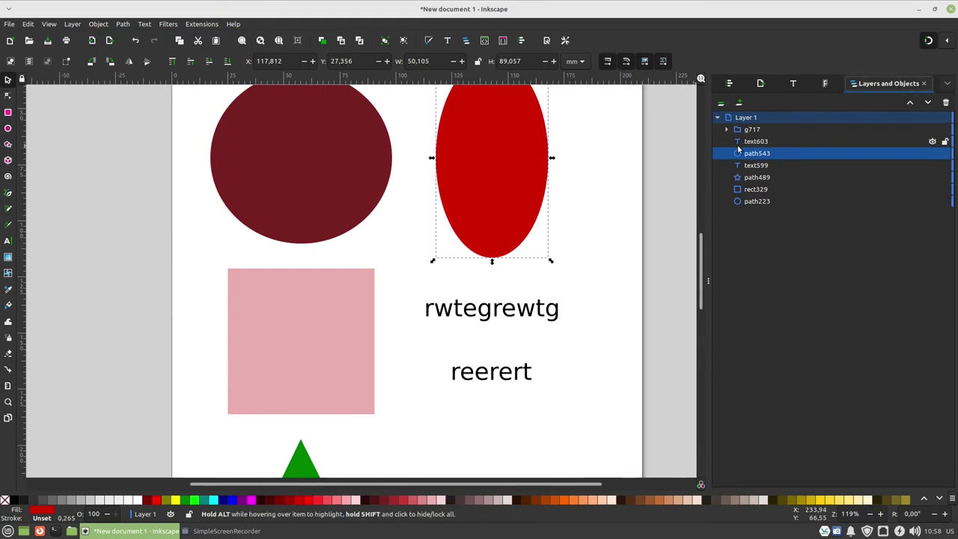
scroll(529, 193, "up", 2)
scroll(553, 189, "down", 1)
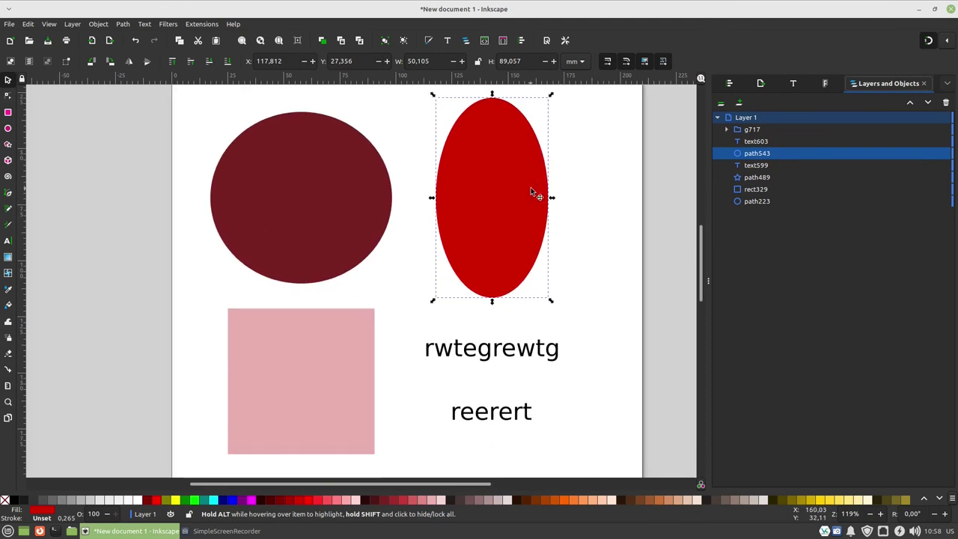
Delete the empty 3D box group g717 at the page's right edge.
left_click(608, 230)
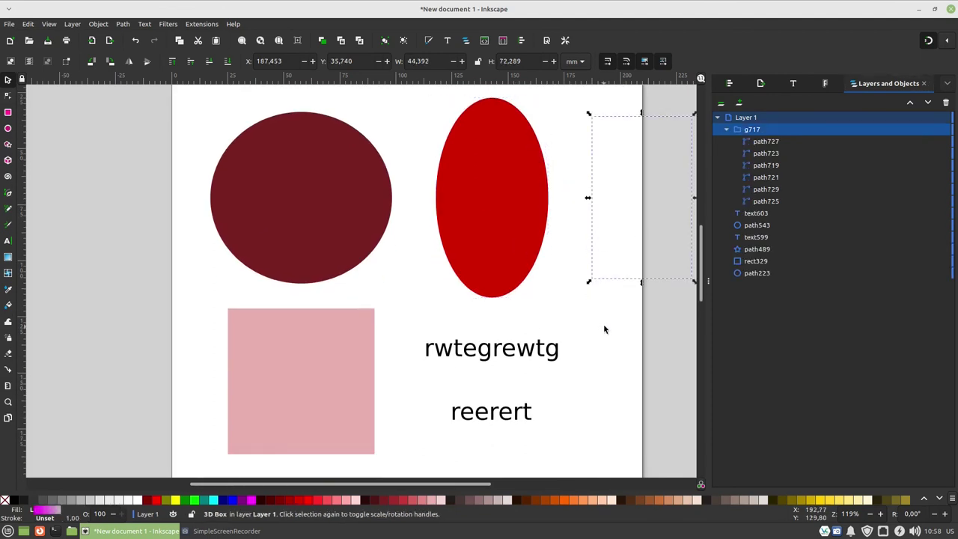
scroll(614, 280, "right", 4)
left_click(553, 234)
left_click(461, 212)
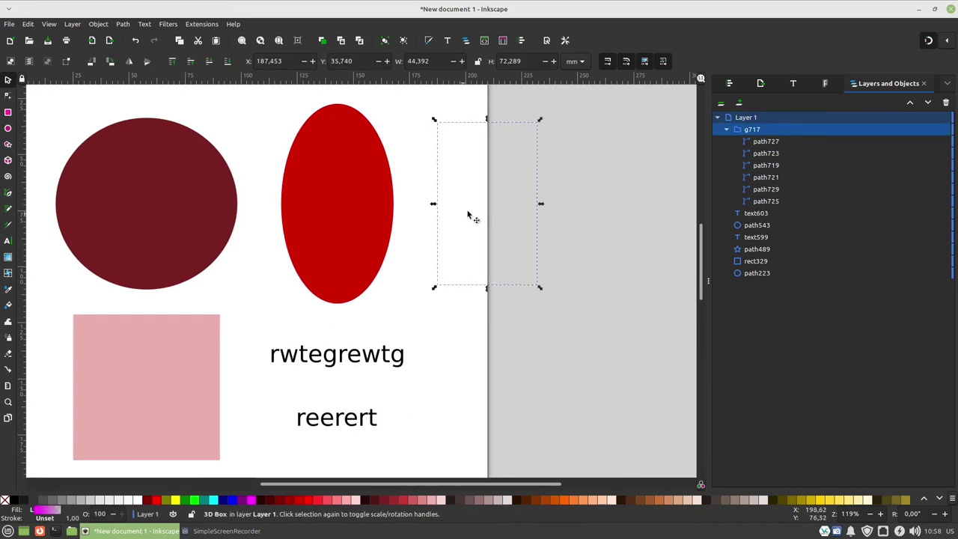
key("Delete")
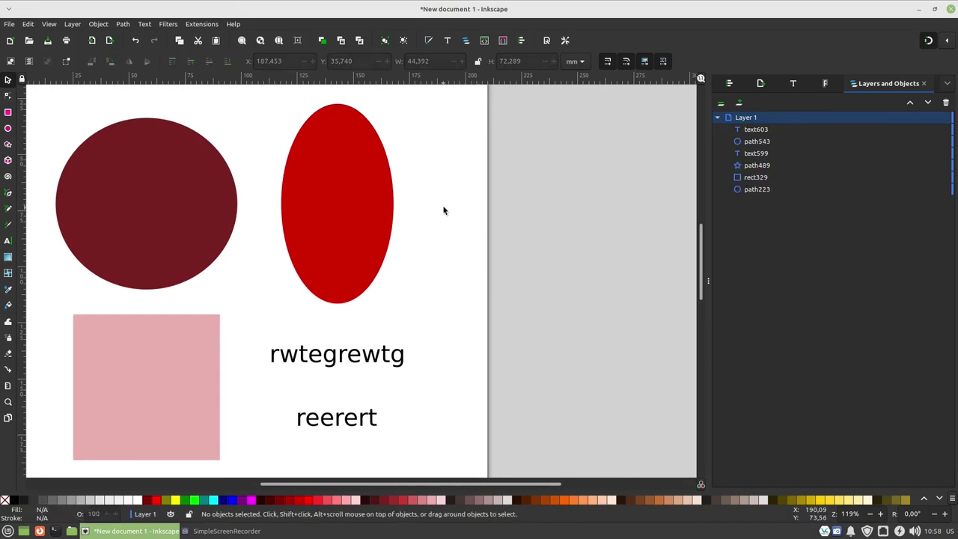
scroll(506, 212, "left", 3)
scroll(480, 293, "down", 2)
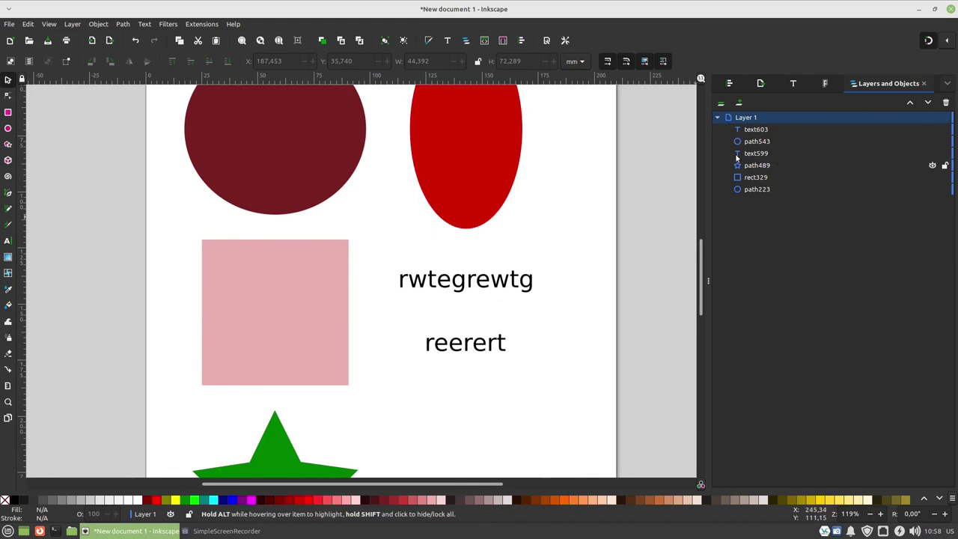
left_click(728, 120)
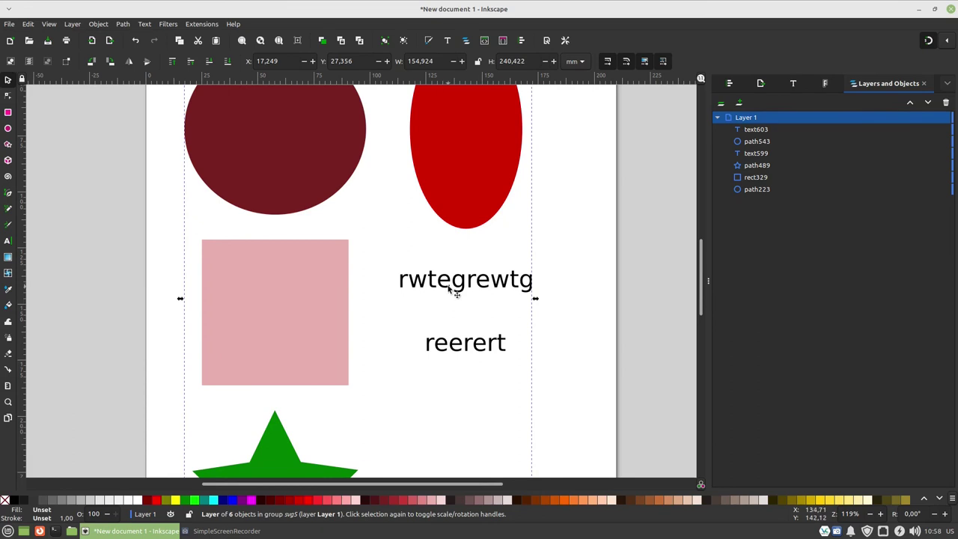
mouse_move(756, 142)
left_click(755, 133)
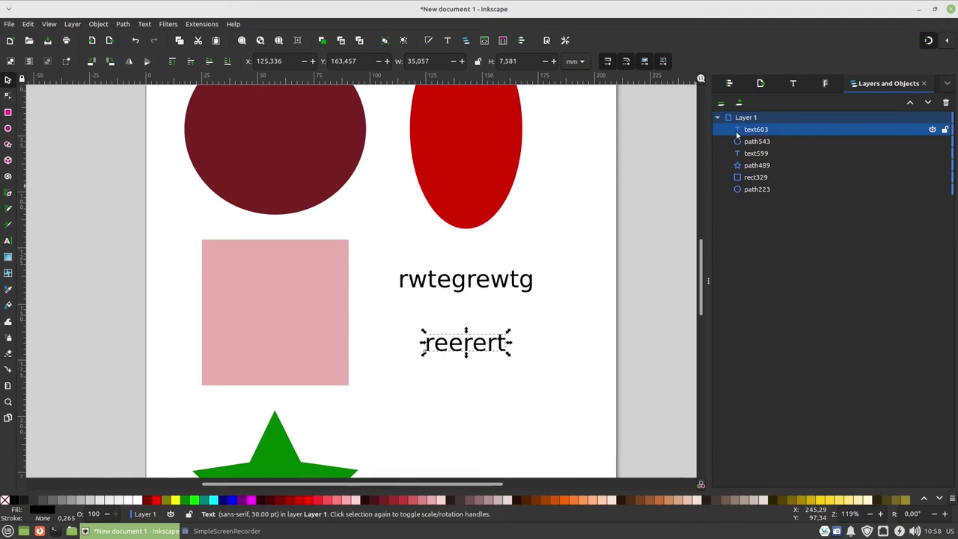
left_click(752, 153)
left_click(753, 130)
left_click(753, 153)
left_click(762, 142)
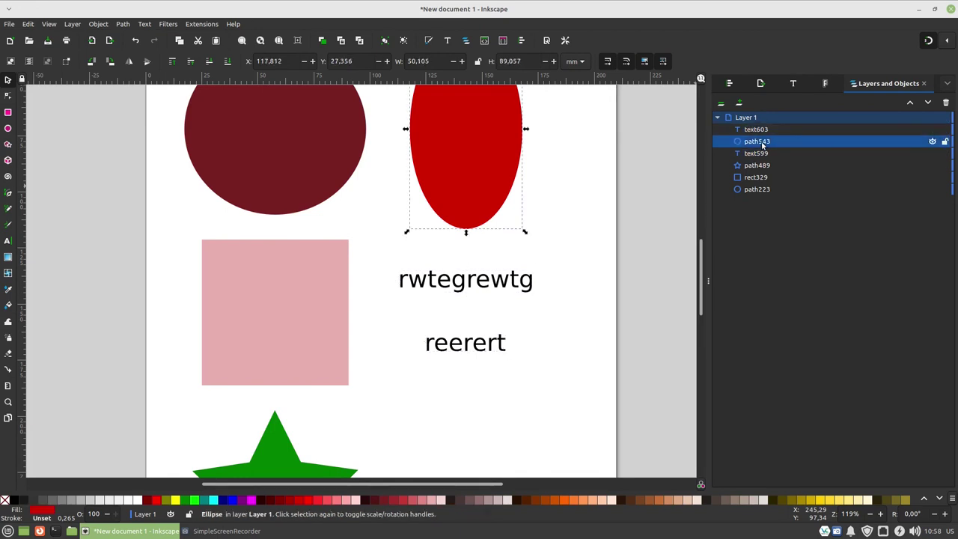
left_click(765, 190)
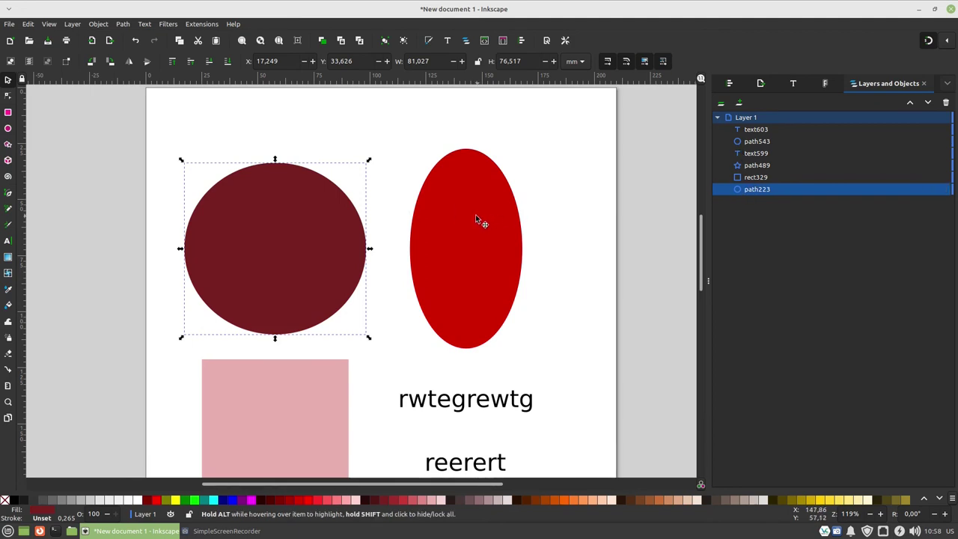
left_click(739, 147)
left_click(756, 188)
left_click(757, 140)
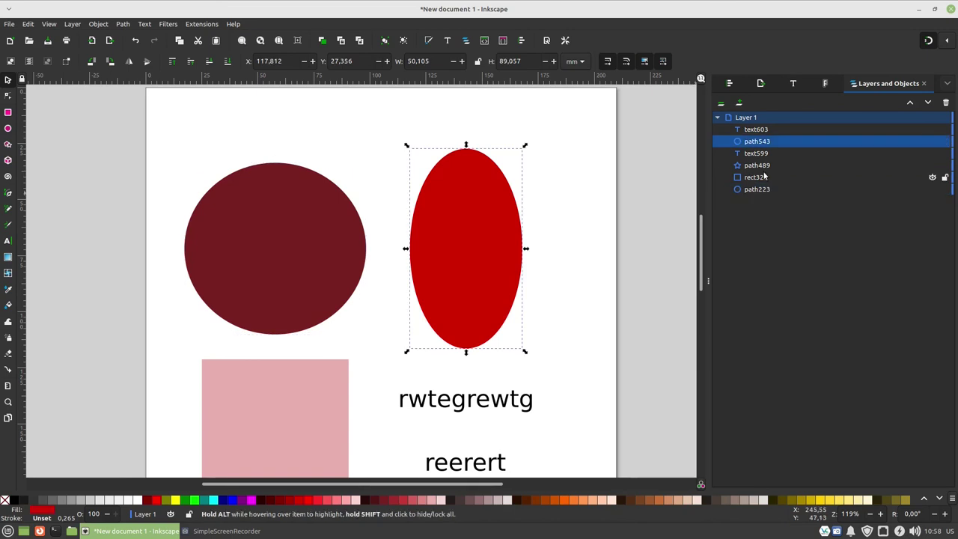
left_click(760, 167)
scroll(642, 271, "down", 4)
scroll(642, 272, "down", 3)
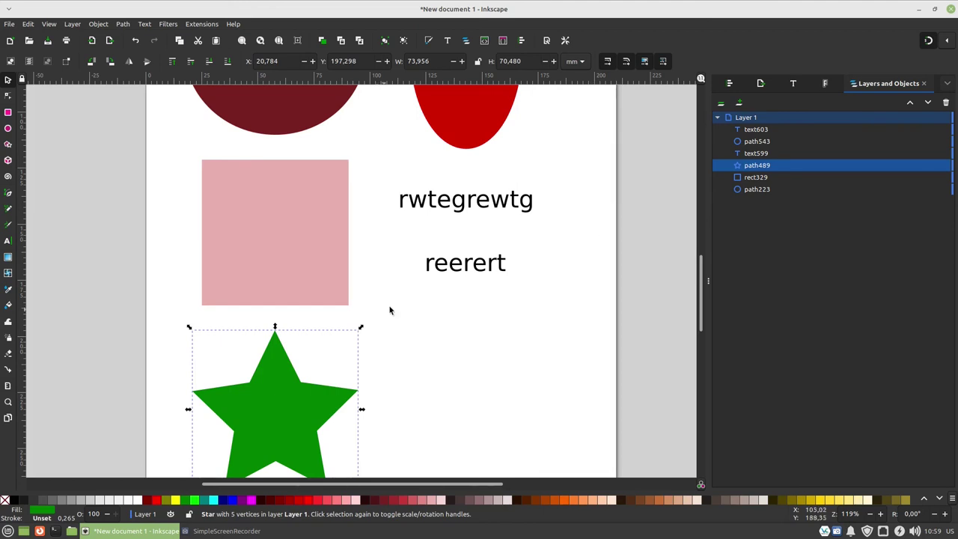
scroll(389, 310, "down", 7)
scroll(401, 304, "up", 3)
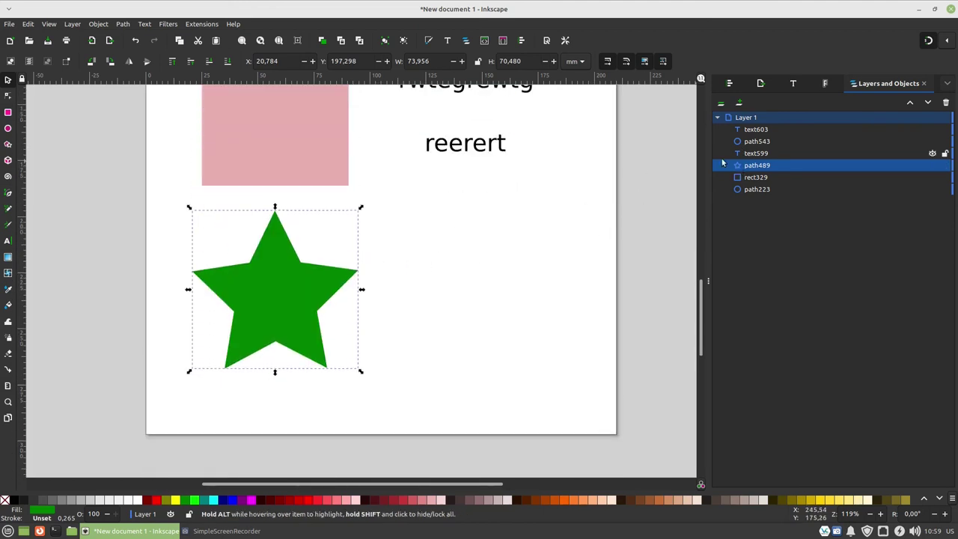
left_click(758, 179)
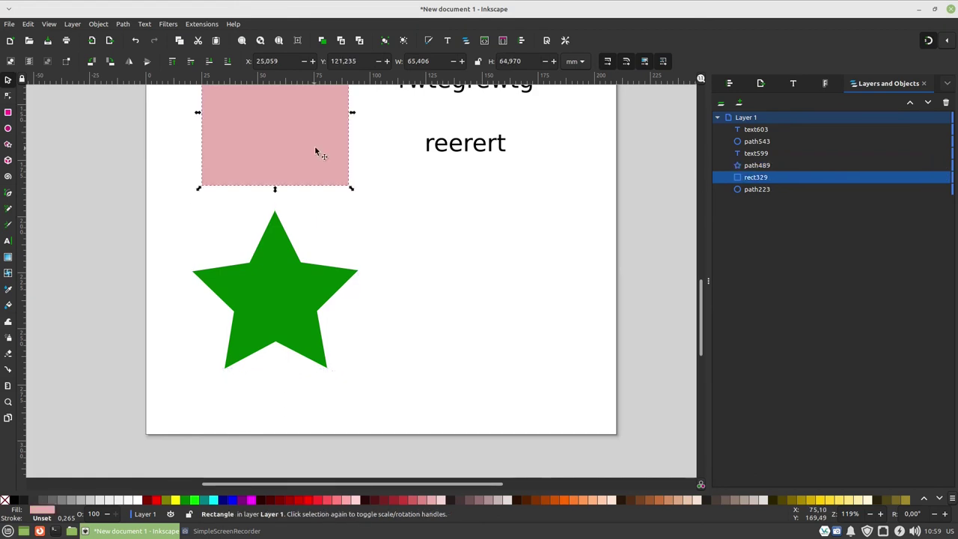
scroll(315, 152, "up", 6)
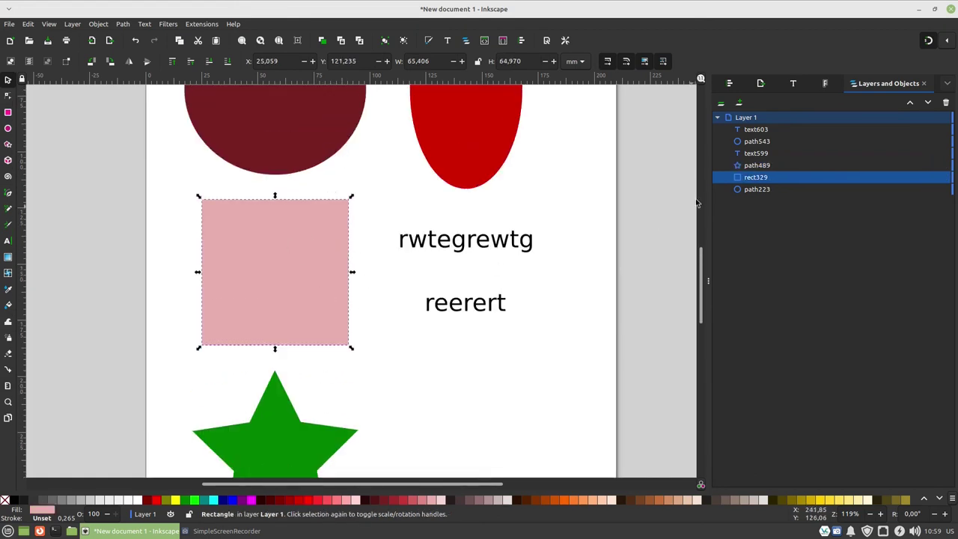
scroll(518, 225, "down", 4)
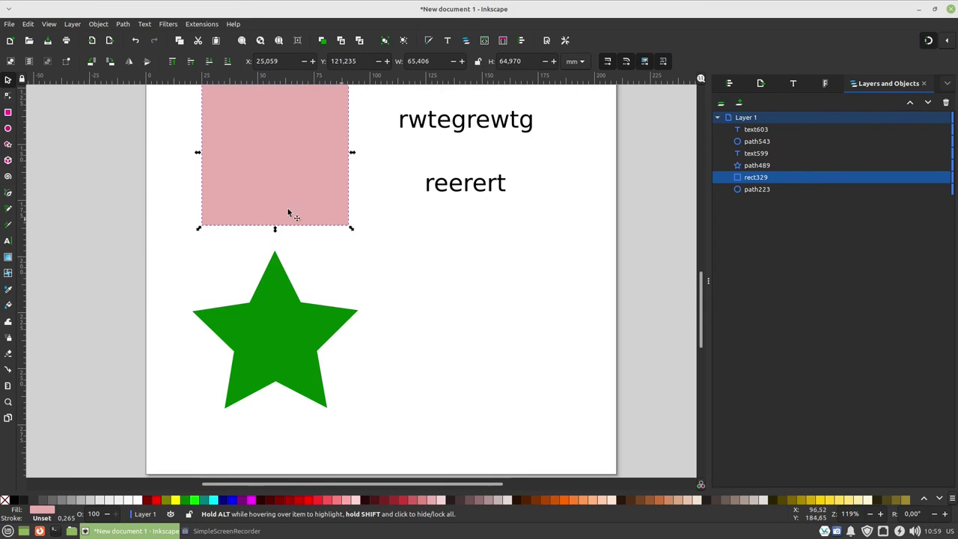
Draw a red pentagon below the reerert text and rotate it upright by its tip.
left_click(12, 149)
left_click(27, 62)
left_click_drag(497, 270, 545, 318)
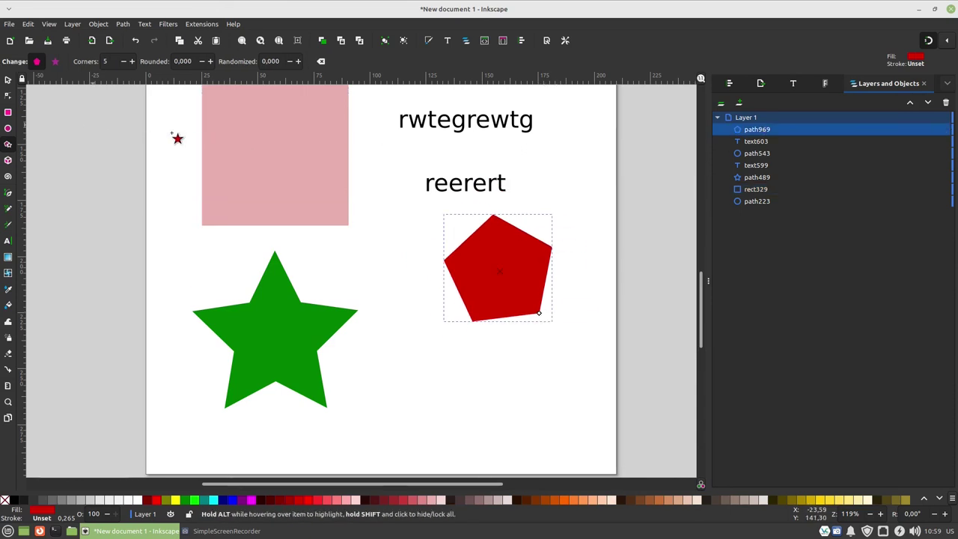
left_click(9, 95)
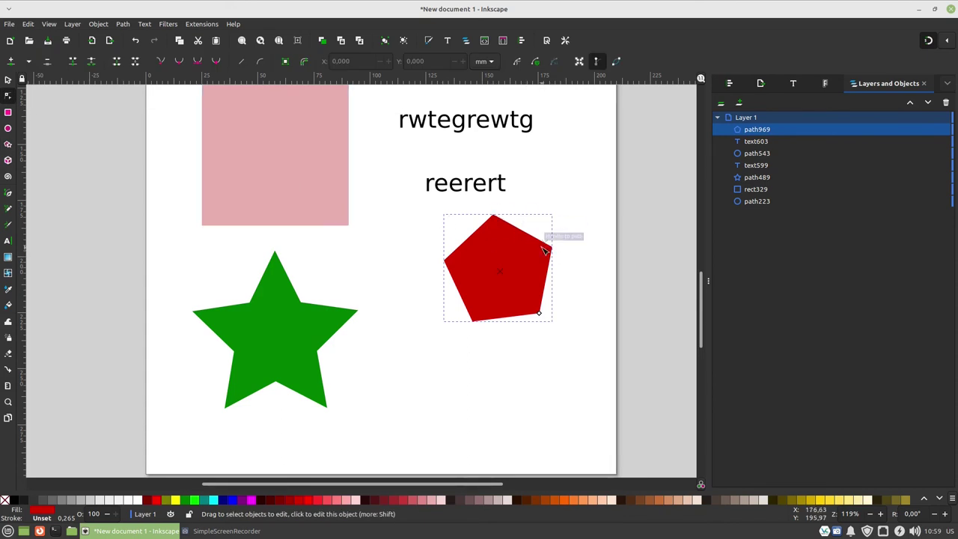
mouse_move(538, 313)
left_mouse_down()
mouse_move(528, 325)
mouse_move(536, 322)
left_mouse_up()
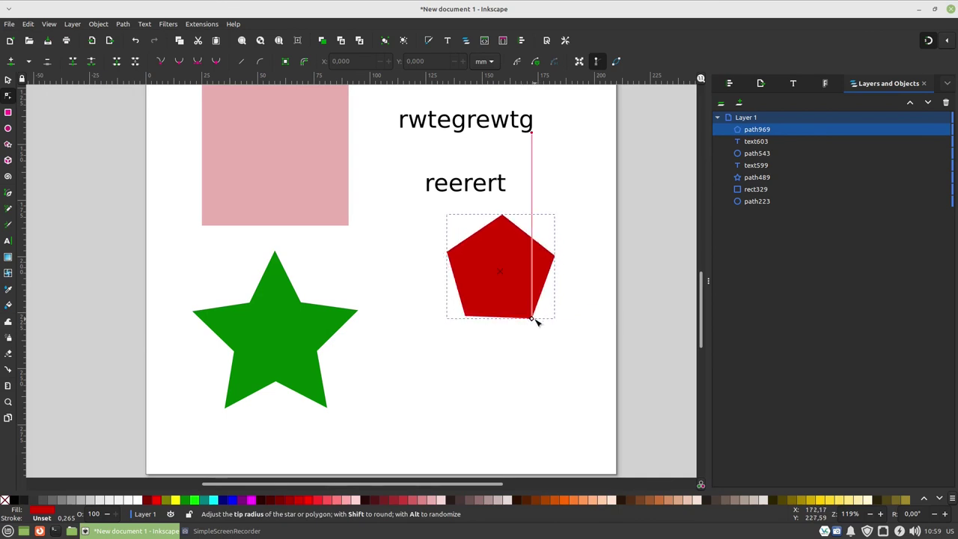
mouse_move(536, 322)
left_mouse_down()
mouse_move(549, 259)
mouse_move(504, 218)
left_mouse_up()
Nudge the pentagon up, then rotate and enlarge it to a tilted angle.
scroll(641, 217, "up", 1)
scroll(641, 218, "up", 3)
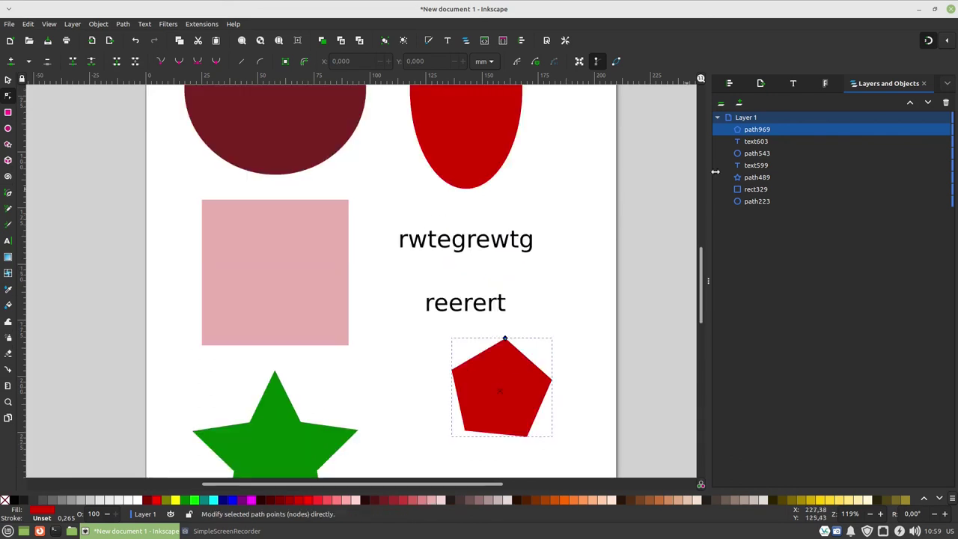
left_click(8, 80)
left_click_drag(509, 379, 510, 372)
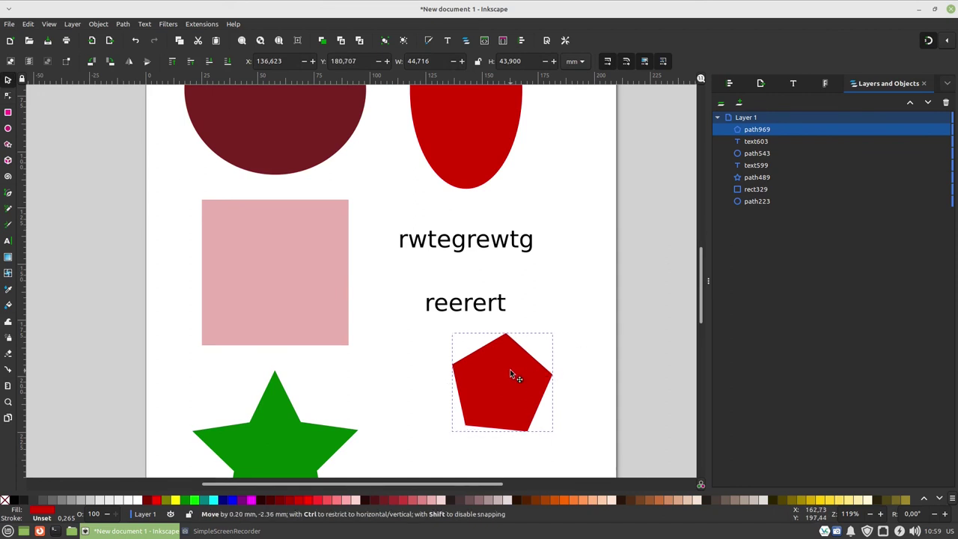
left_click(7, 95)
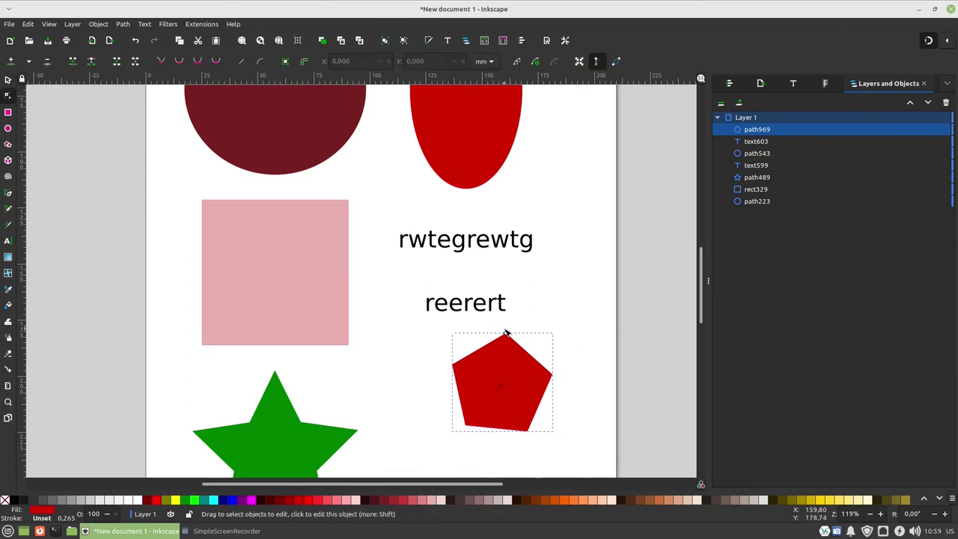
left_click_drag(505, 334, 531, 336)
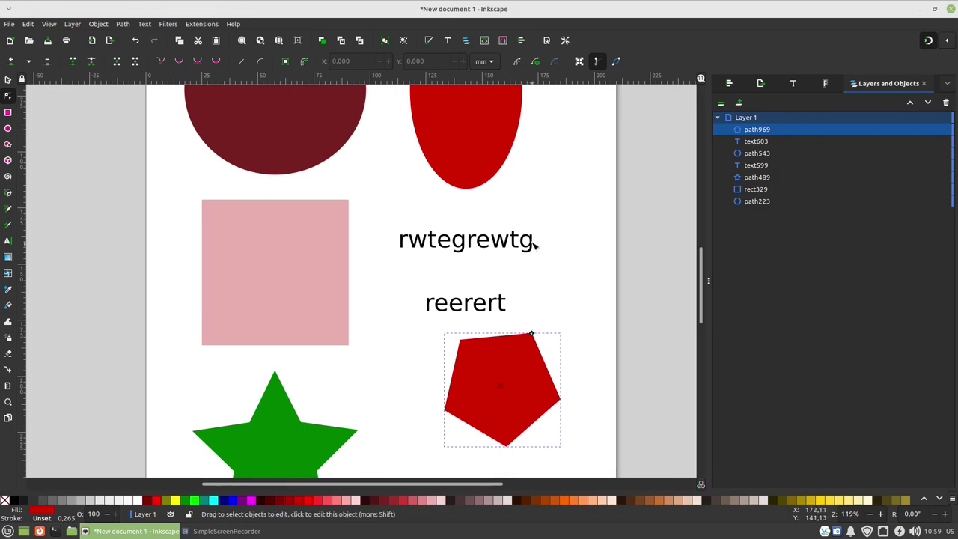
mouse_move(536, 330)
left_mouse_down()
mouse_move(470, 326)
mouse_move(474, 315)
mouse_move(467, 341)
left_mouse_up()
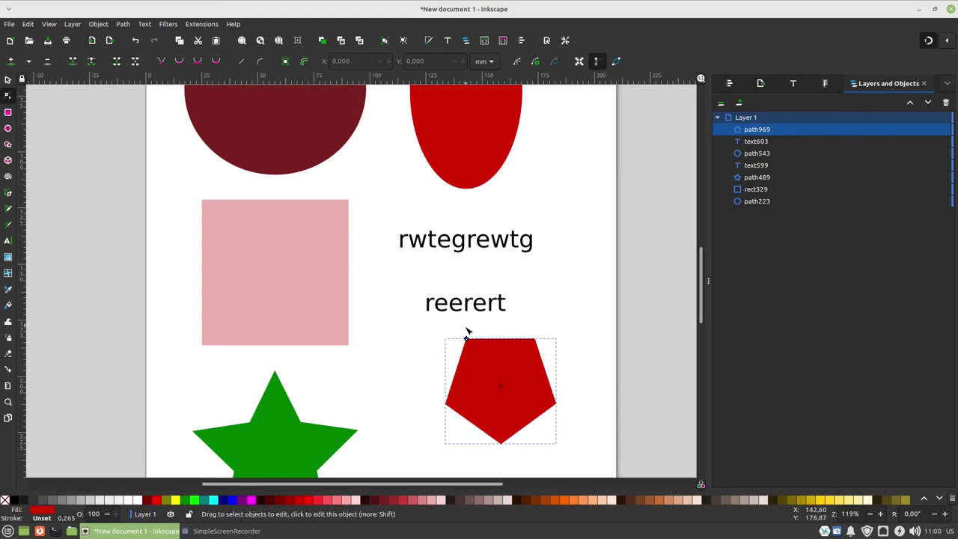
left_click_drag(467, 340, 454, 348)
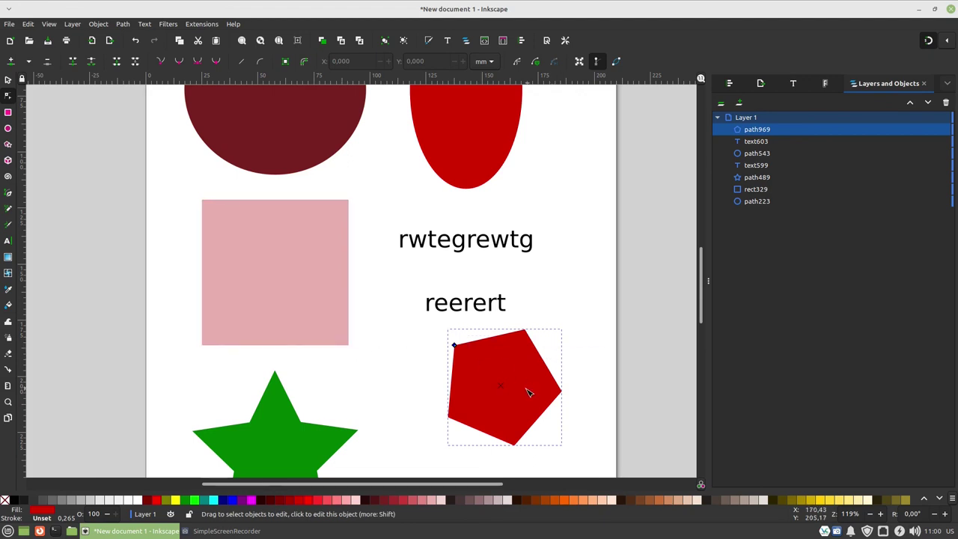
Rotate the green star about 48° with its rotation handles.
left_click(278, 397)
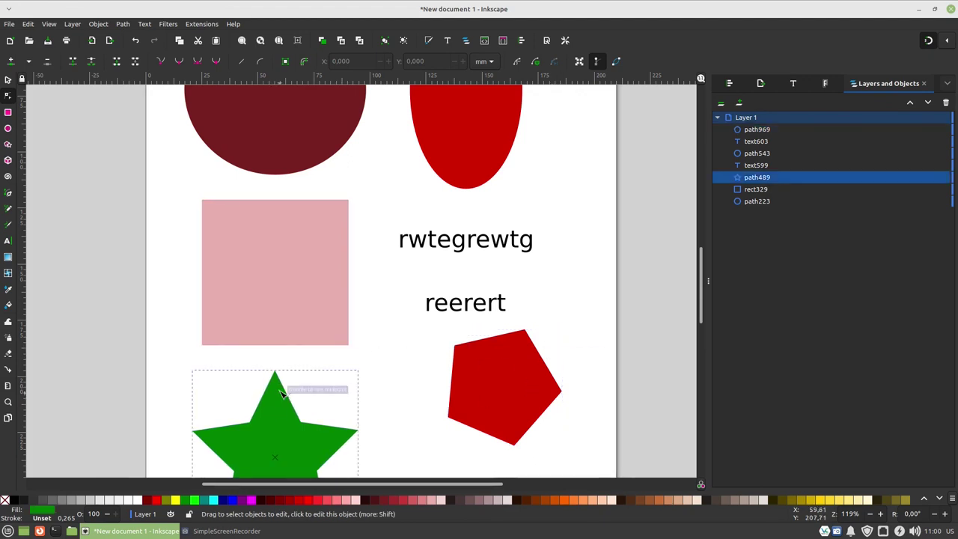
left_click(8, 79)
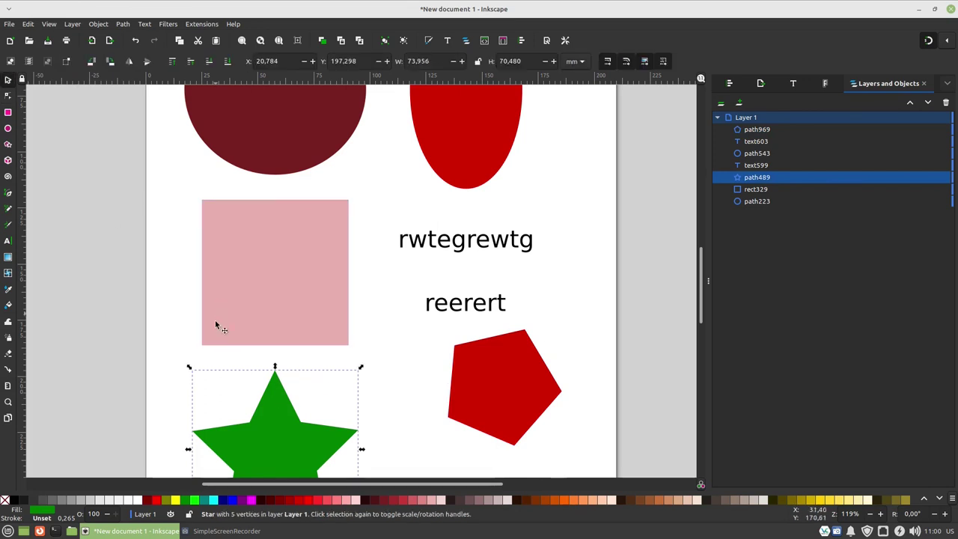
left_click(271, 389)
left_click_drag(361, 367, 452, 479)
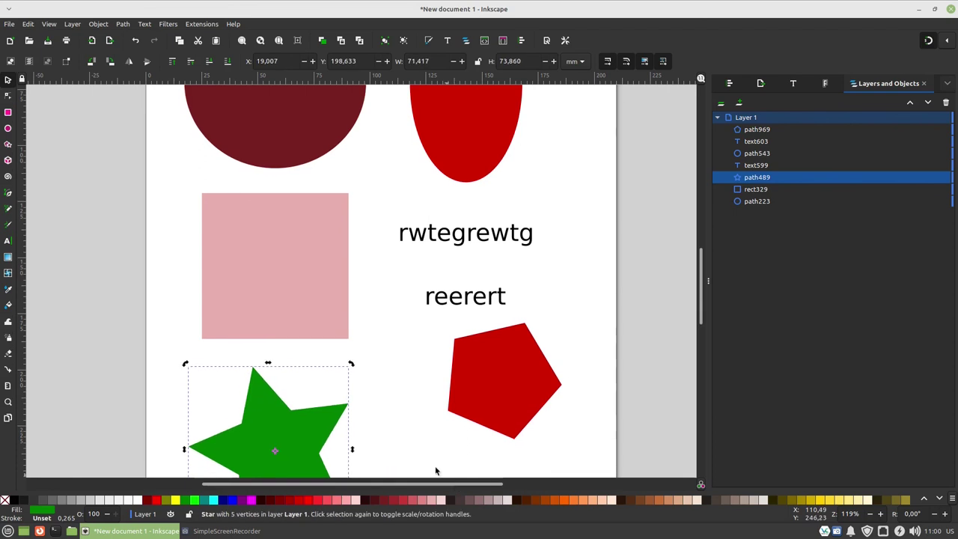
Enlarge the star, turn it upright and fatten its arms using its node handles.
left_click(7, 95)
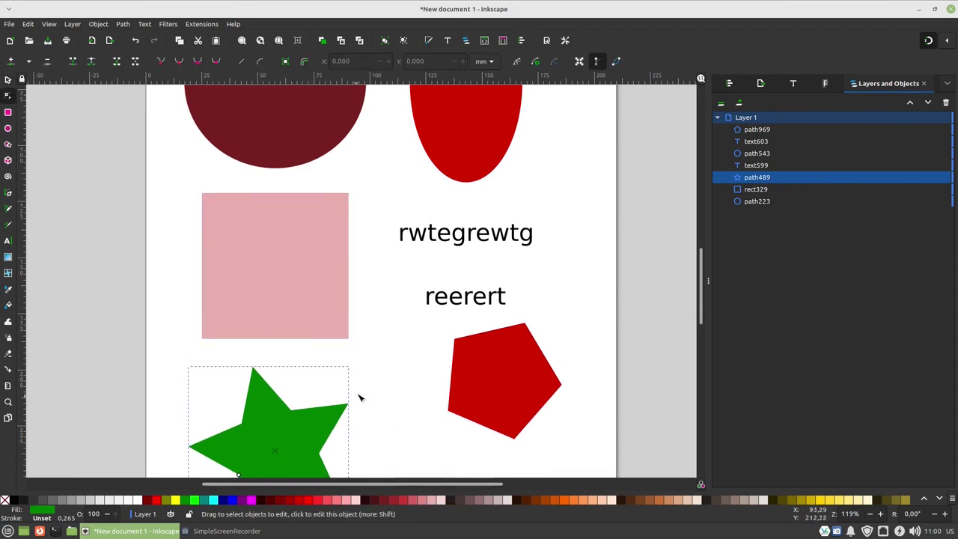
scroll(360, 395, "down", 3)
left_click_drag(243, 449, 203, 350)
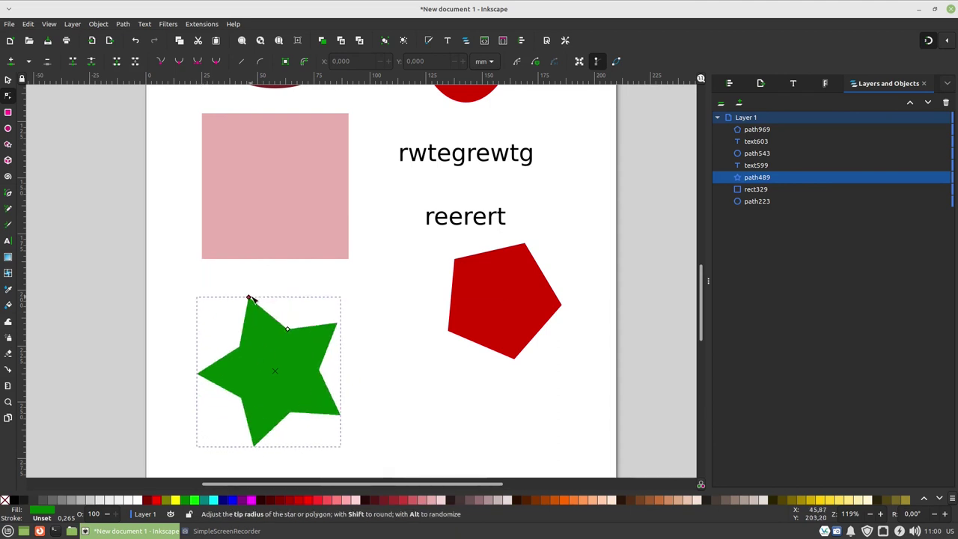
left_click_drag(202, 350, 341, 292)
mouse_move(318, 362)
left_mouse_down()
mouse_move(419, 344)
mouse_move(329, 359)
left_mouse_up()
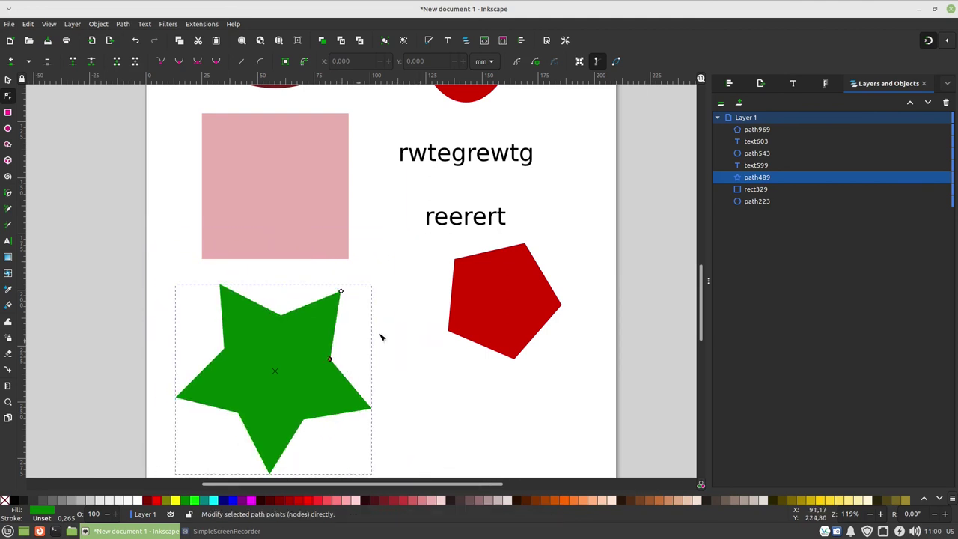
left_click(7, 79)
left_click(515, 292)
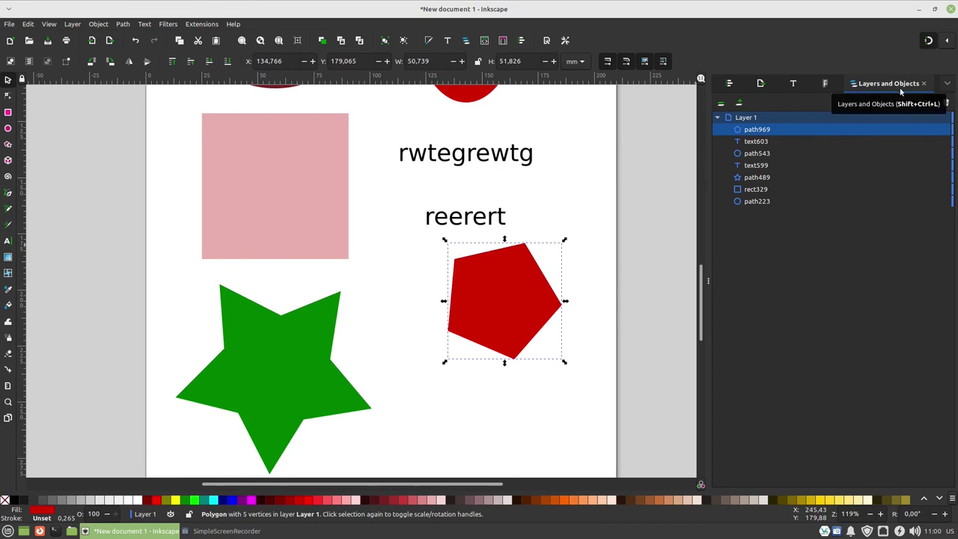
mouse_move(757, 130)
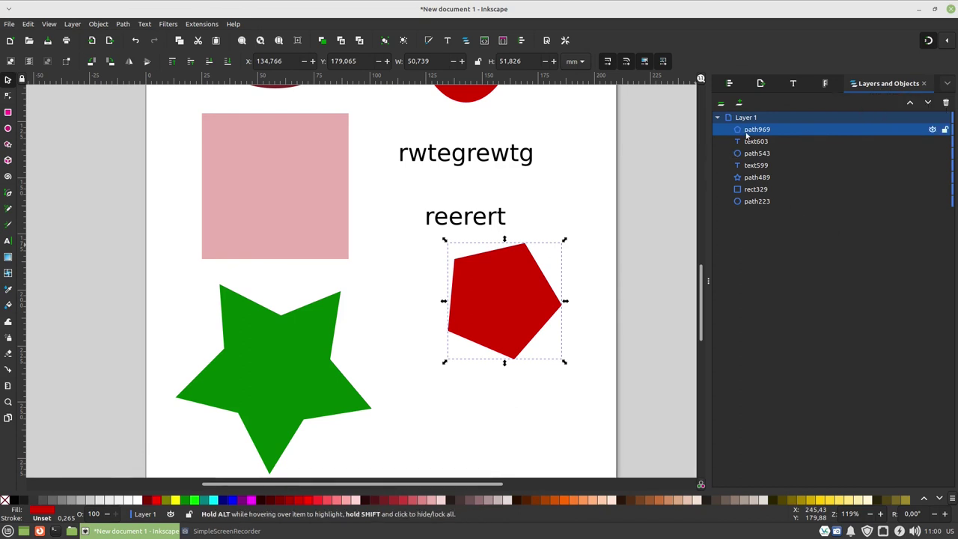
Create Layer 2 above Layer 1 with the default name and Above current position.
left_click(733, 118)
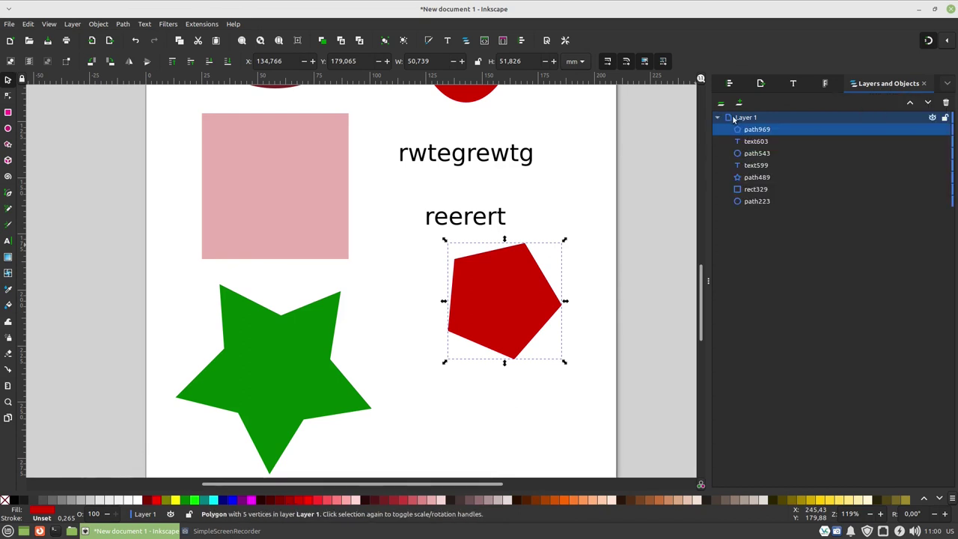
left_click(734, 118)
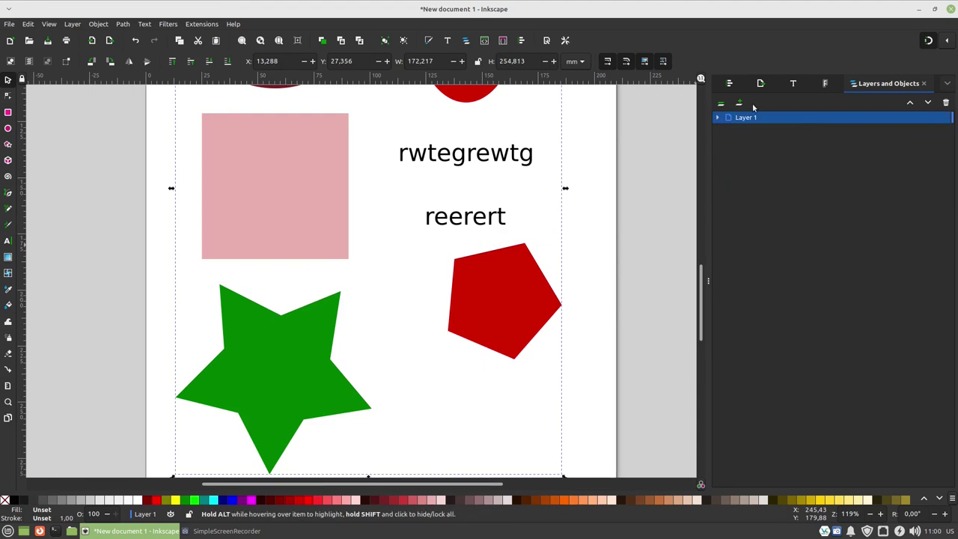
left_click(741, 107)
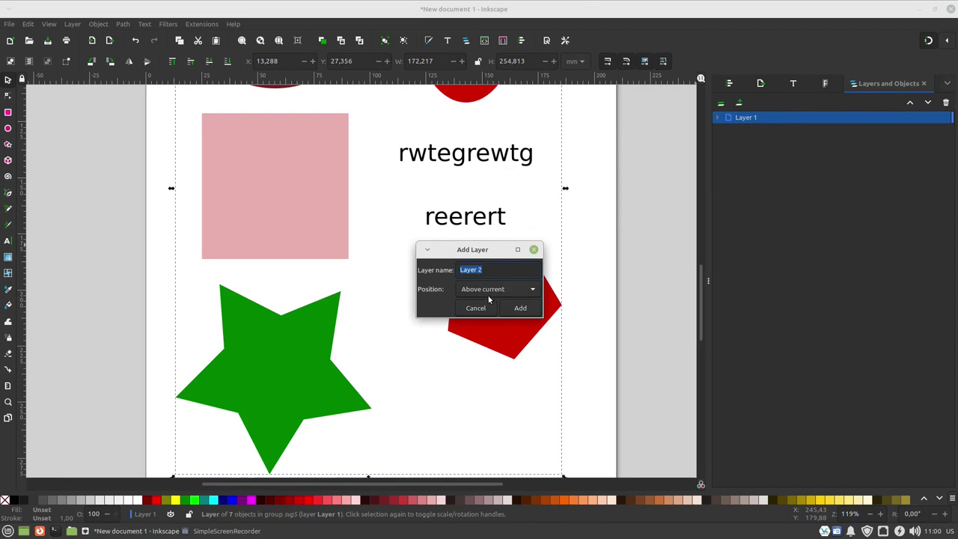
left_click(520, 308)
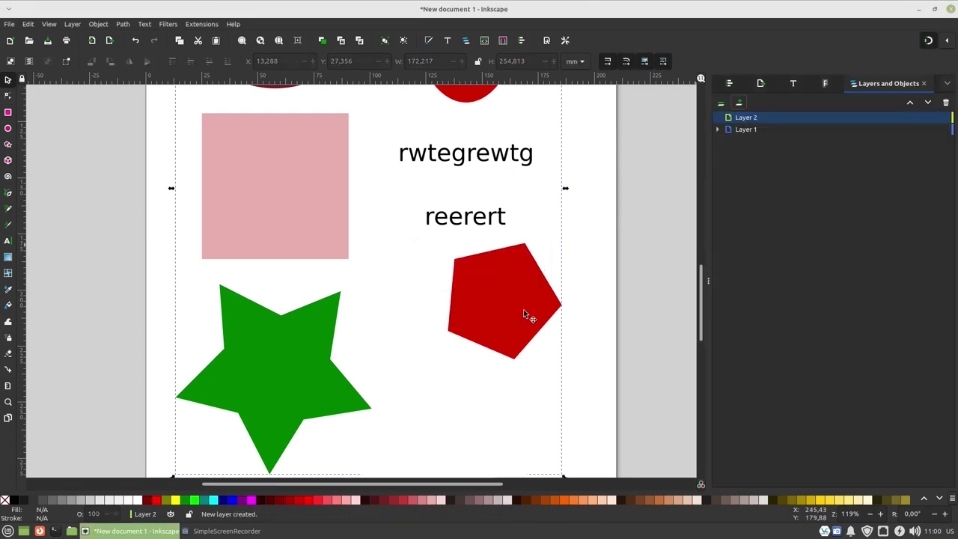
left_click(742, 129)
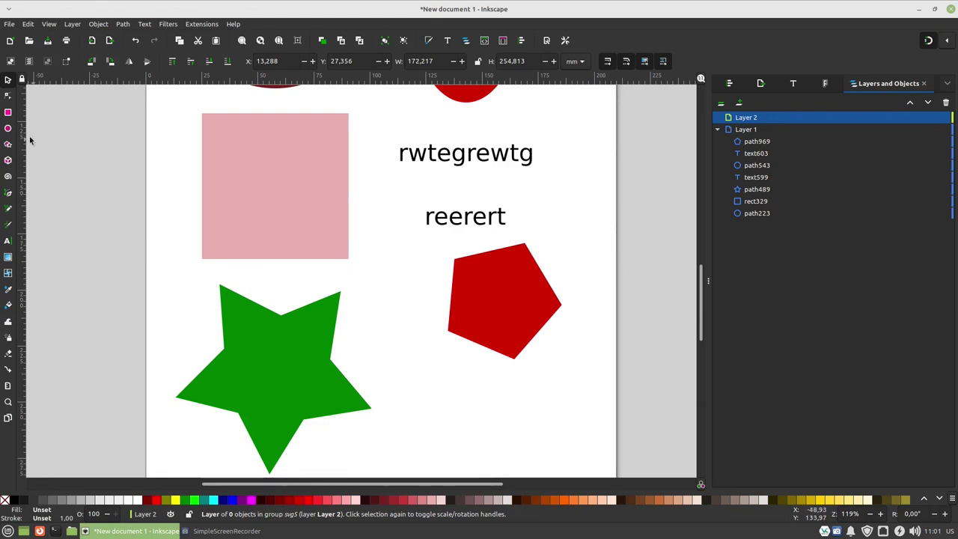
Draw two spirals across the lower middle of the page on Layer 2.
left_click(7, 175)
mouse_move(392, 321)
left_mouse_down()
mouse_move(506, 405)
mouse_move(436, 443)
left_mouse_up()
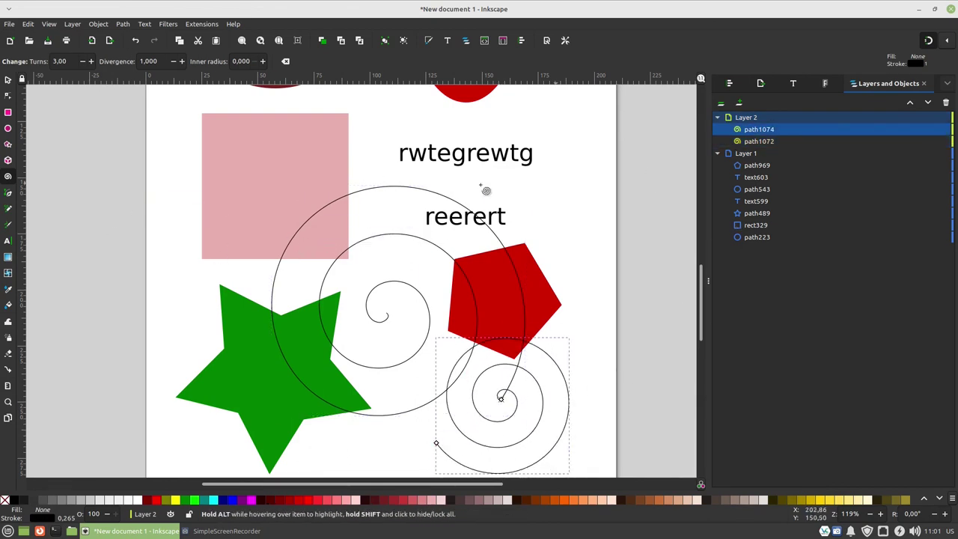
left_click(7, 78)
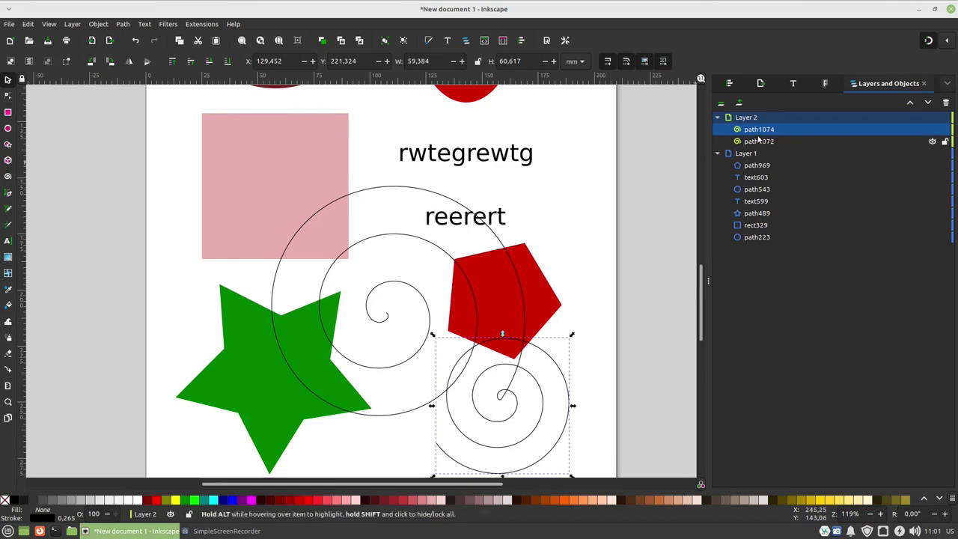
left_click(717, 117)
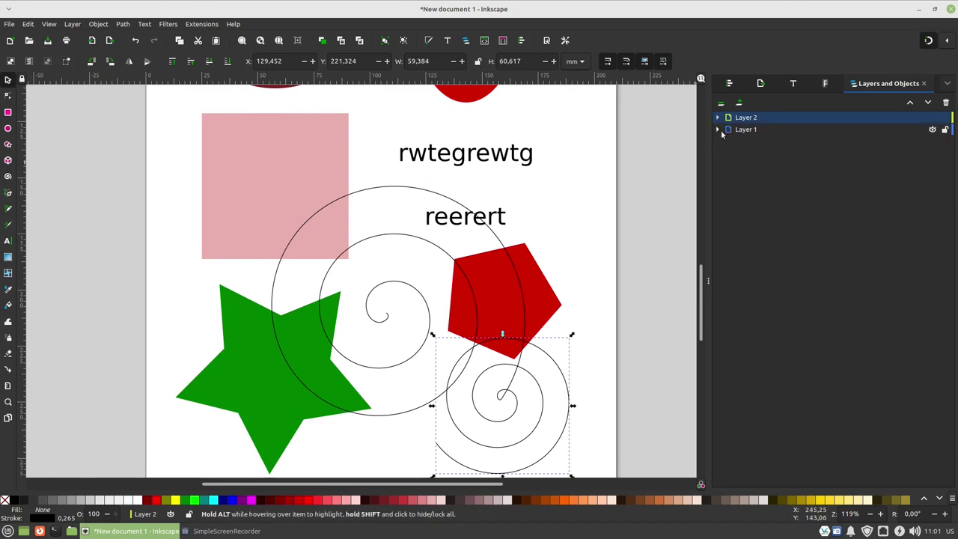
left_click(718, 131)
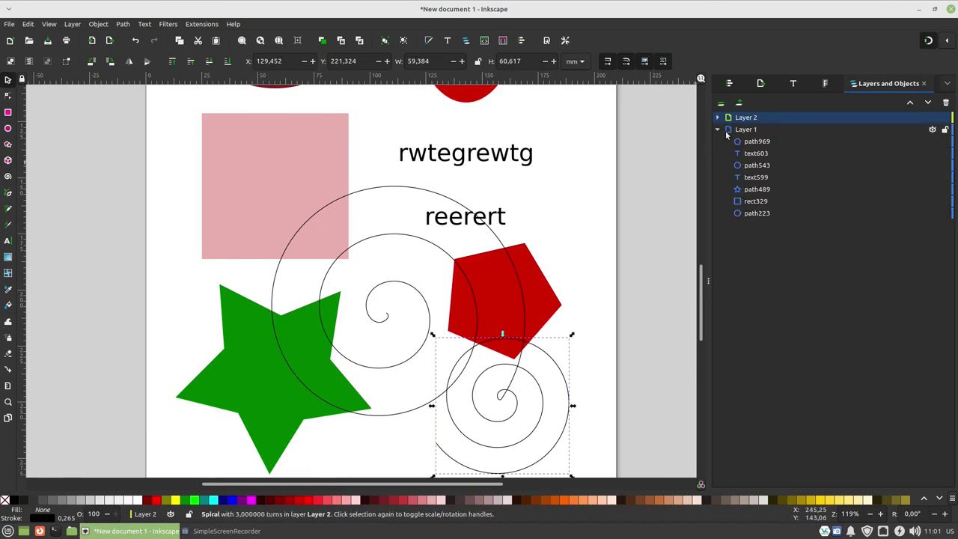
mouse_move(745, 117)
left_click(717, 119)
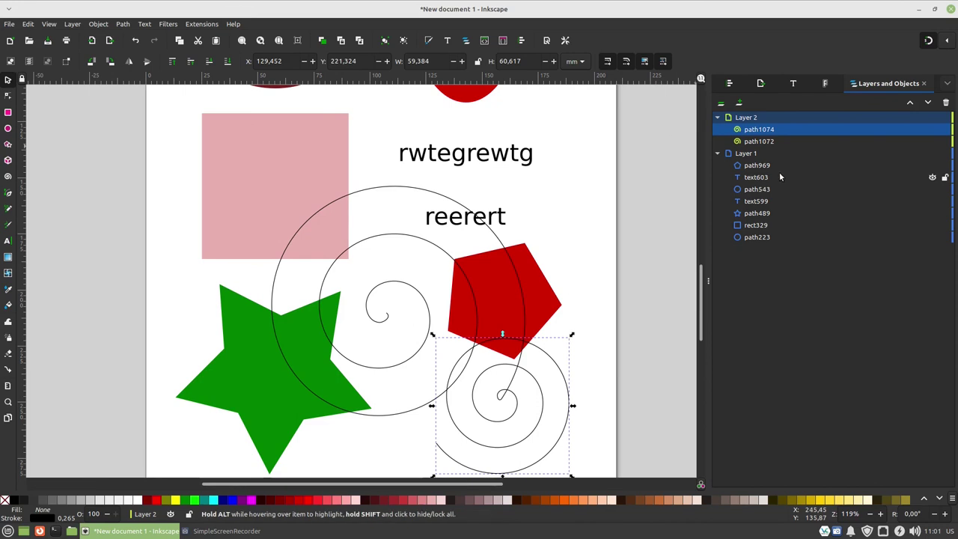
Reorder spirals path1074 and path1072 within Layer 2, leaving path1074 on top.
left_click(910, 103)
left_click(928, 103)
mouse_move(823, 118)
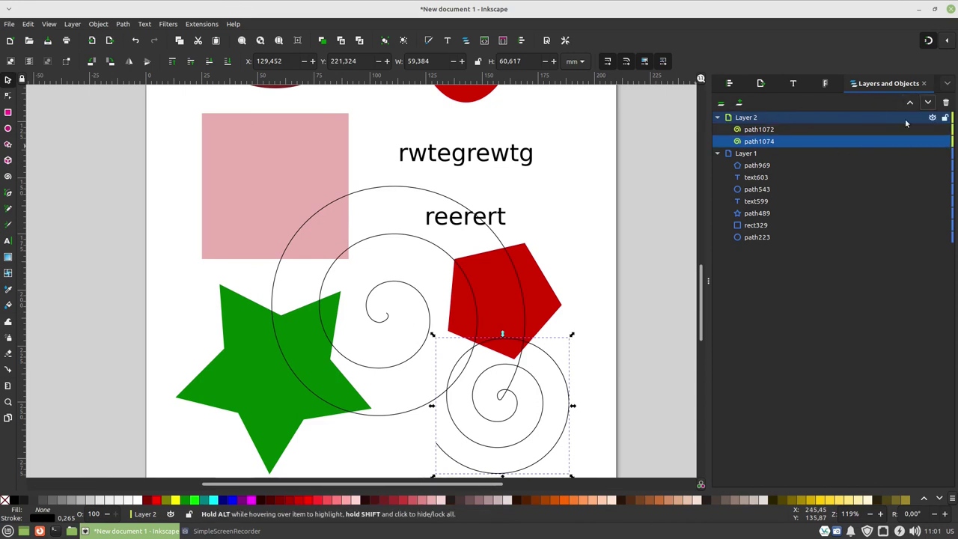
left_click(910, 103)
left_click(910, 103)
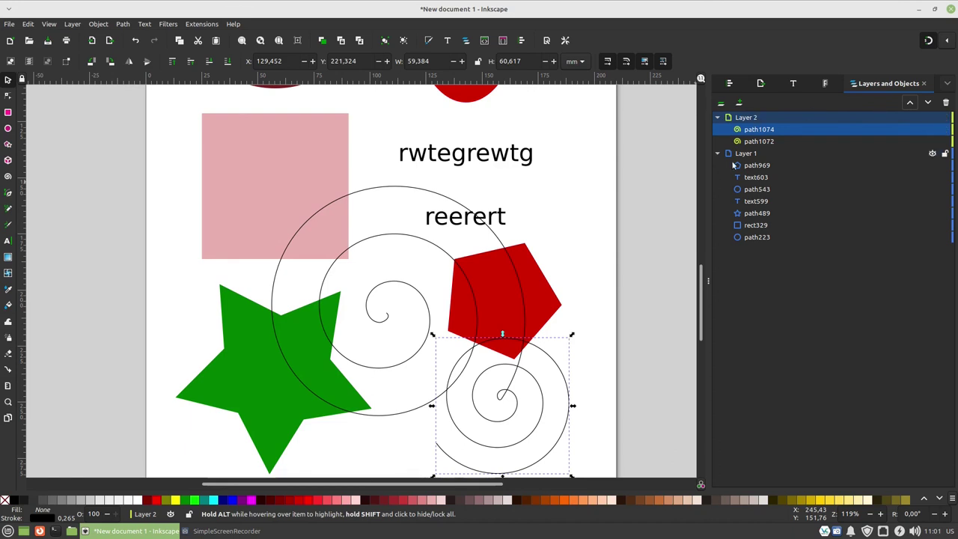
Hide Layer 2 so its spirals no longer show.
left_click(931, 118)
left_click(932, 118)
left_click(932, 118)
left_click(932, 118)
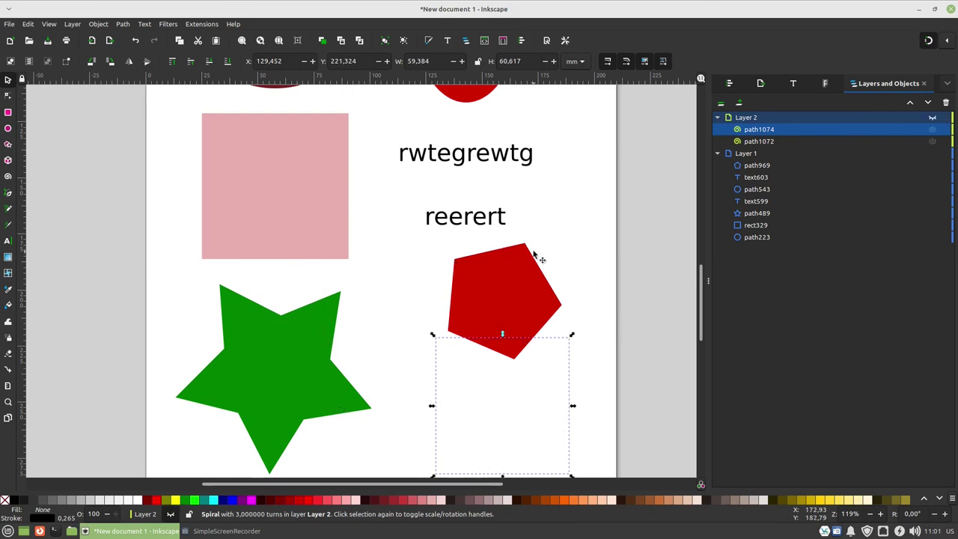
Drag the green star up so it overlaps the pink square.
left_click_drag(299, 367, 317, 266)
left_click(763, 215)
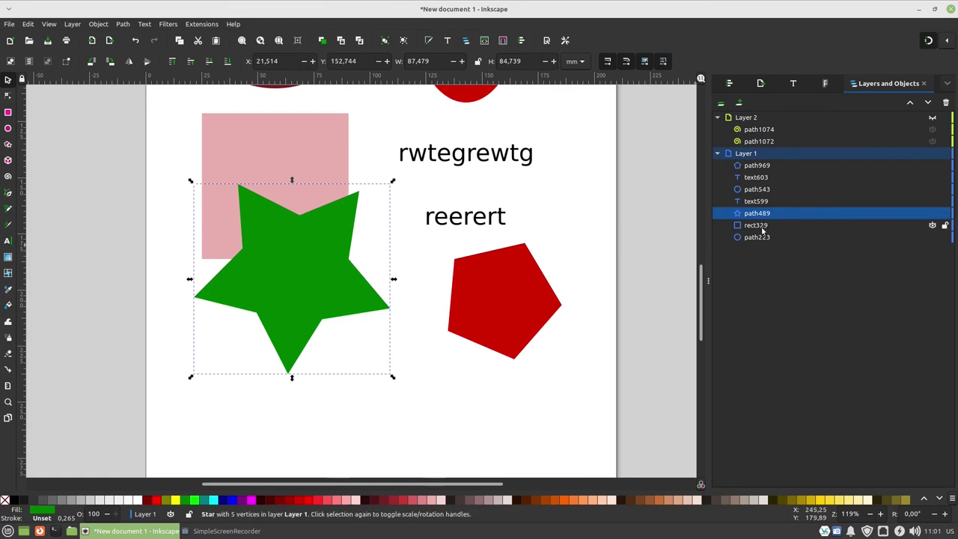
left_click(762, 229)
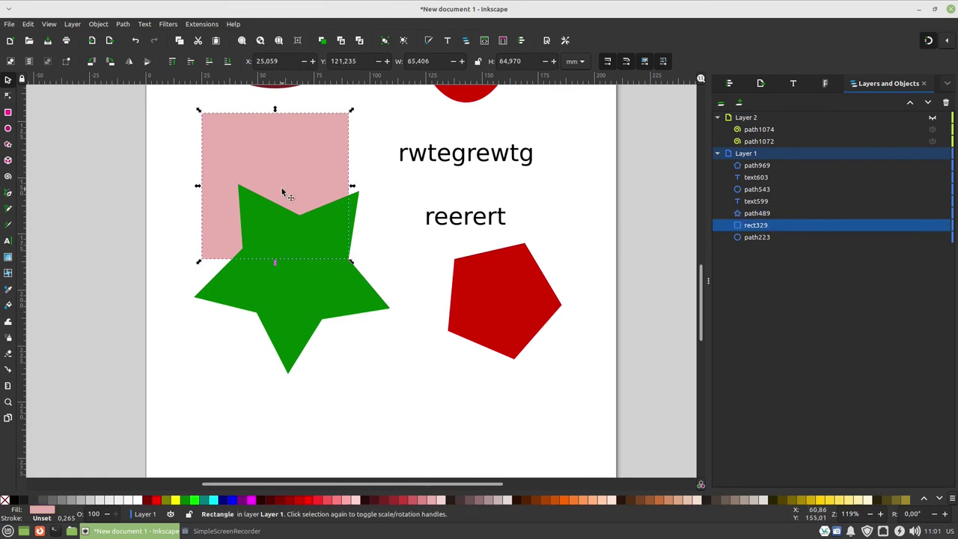
left_click(286, 327)
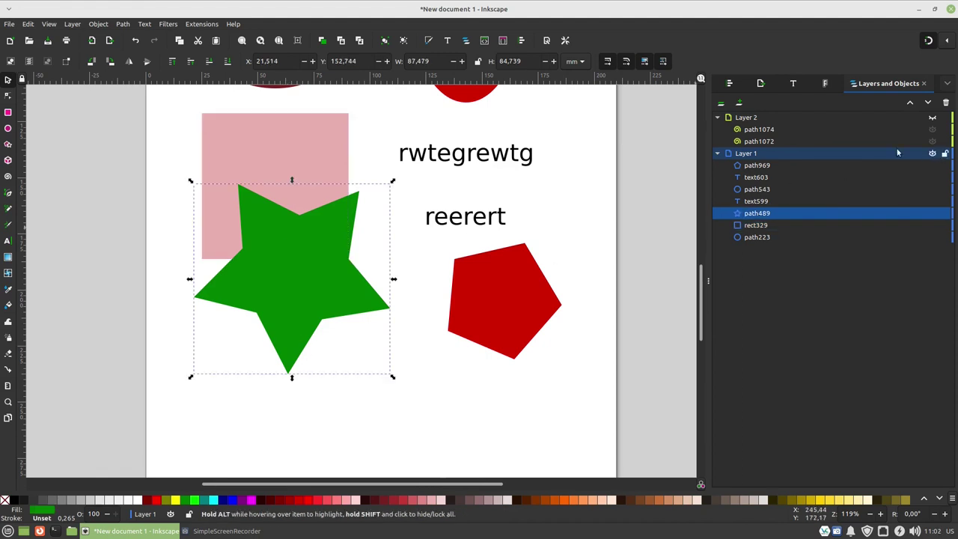
Raise the green star in stacking order so it sits above the pink square.
left_click(927, 104)
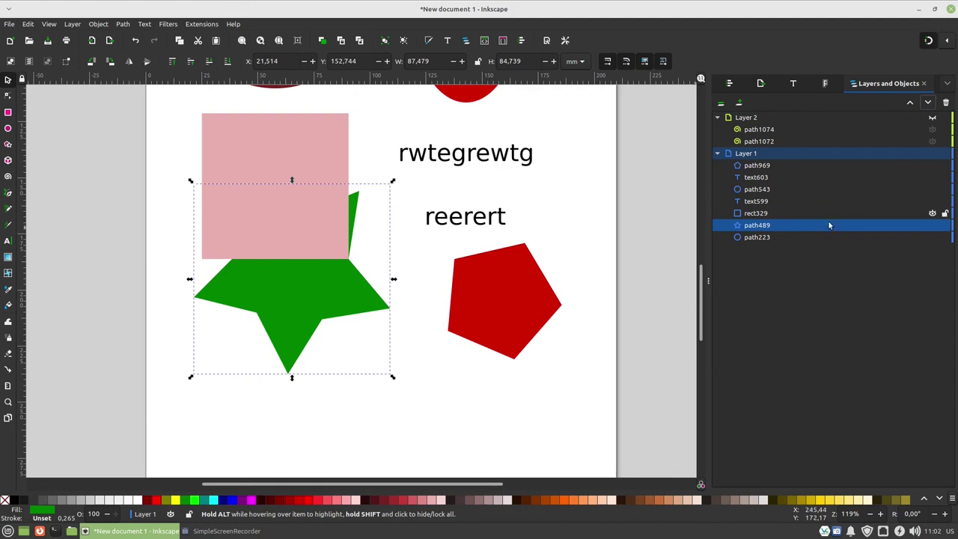
left_click(909, 103)
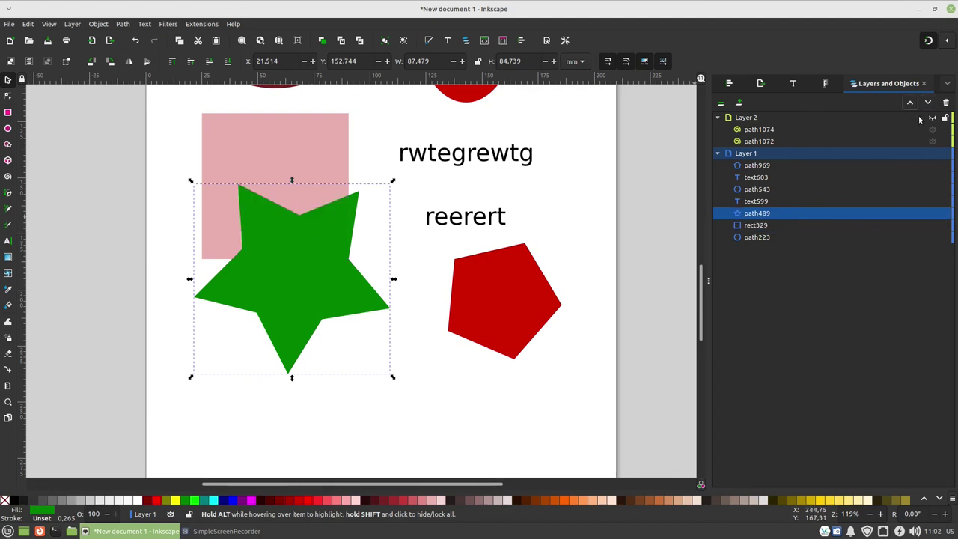
left_click(928, 103)
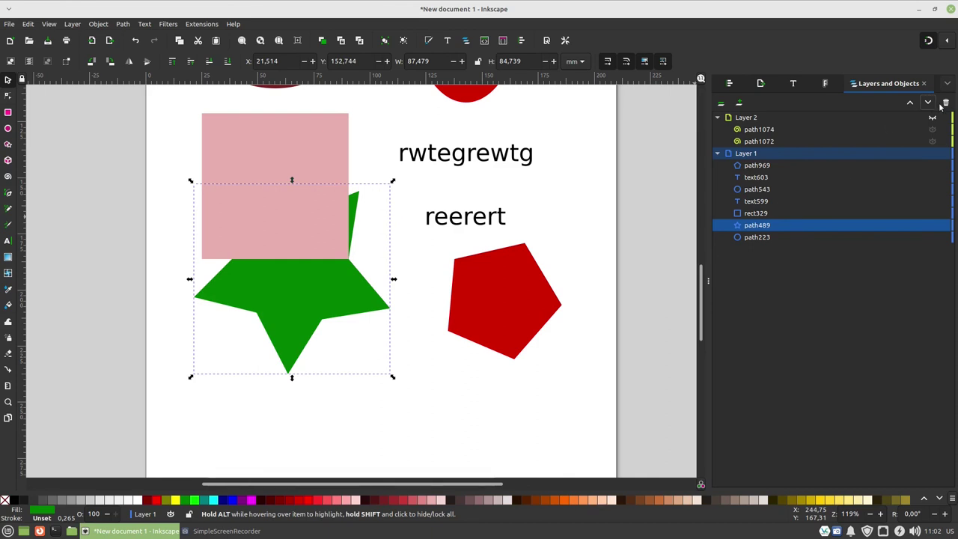
left_click(908, 104)
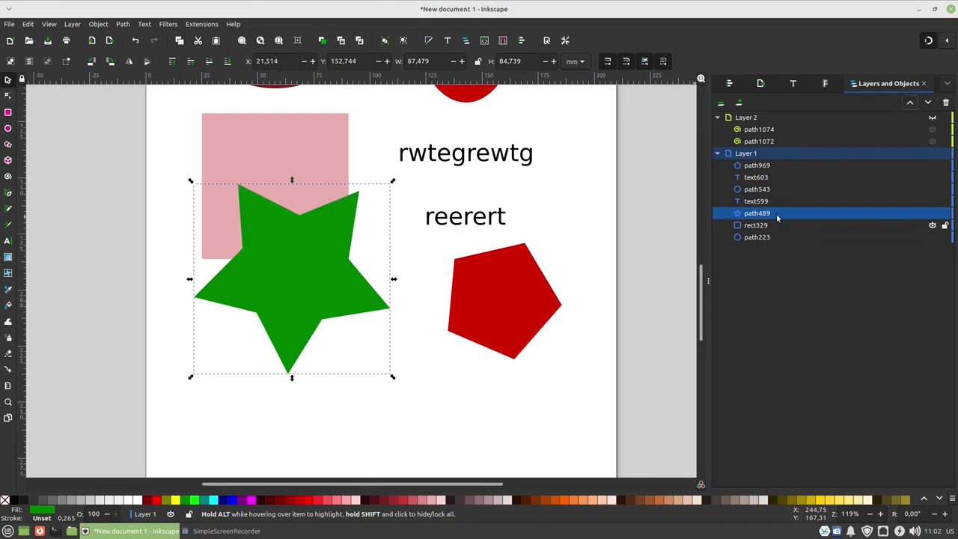
left_click(928, 103)
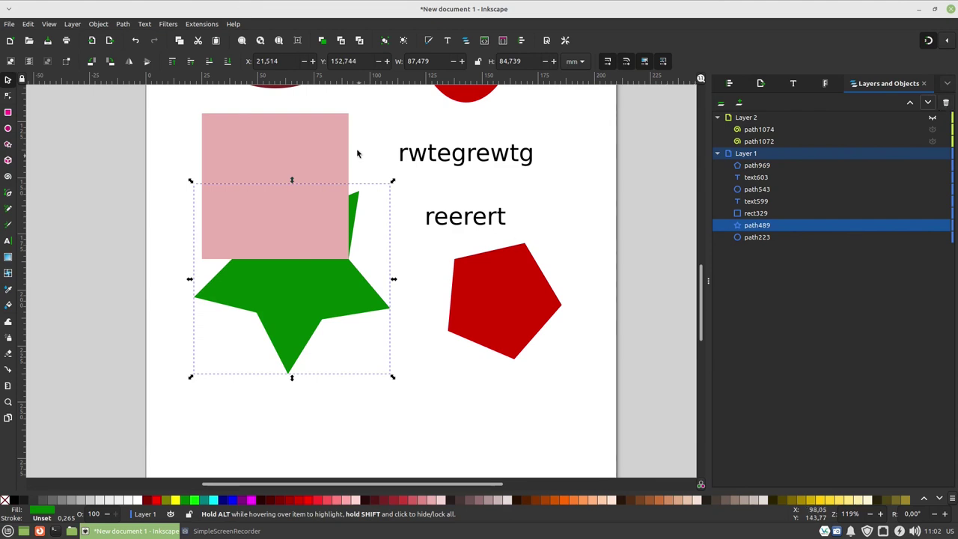
left_click(187, 65)
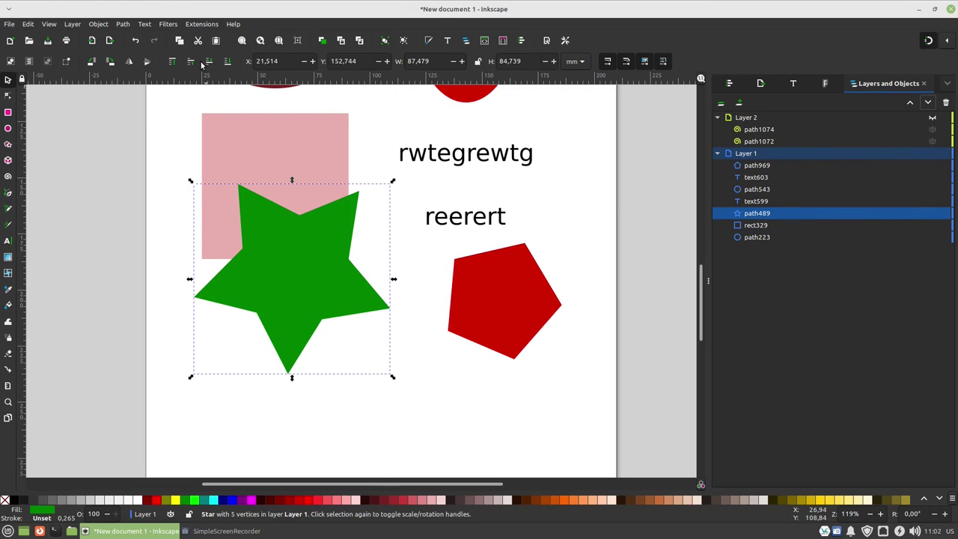
left_click(209, 63)
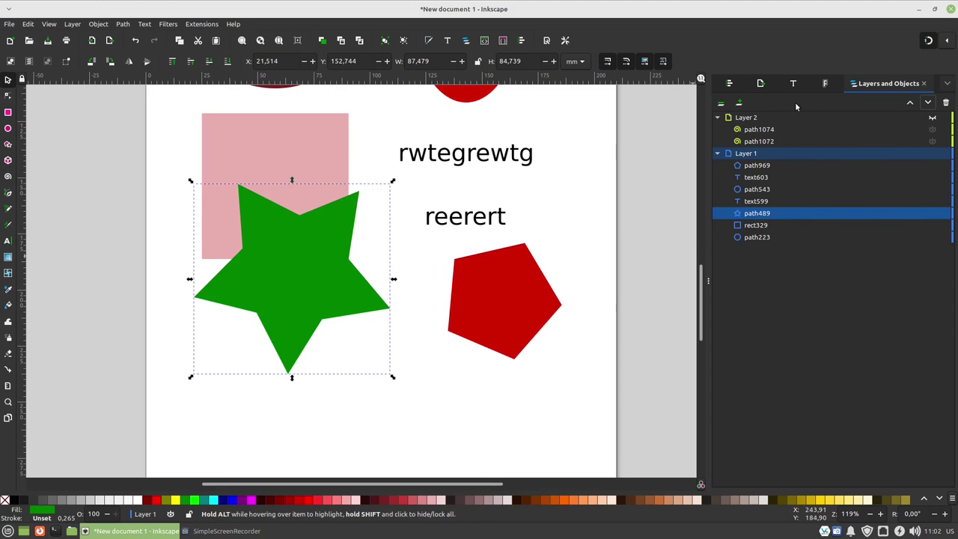
left_click(752, 119)
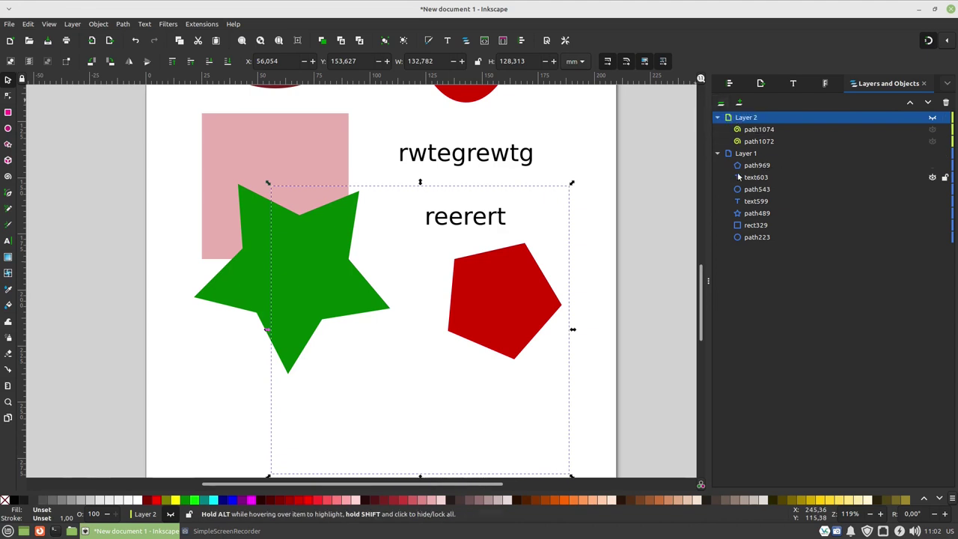
scroll(507, 175, "up", 3)
scroll(509, 196, "up", 1)
scroll(509, 196, "up", 5)
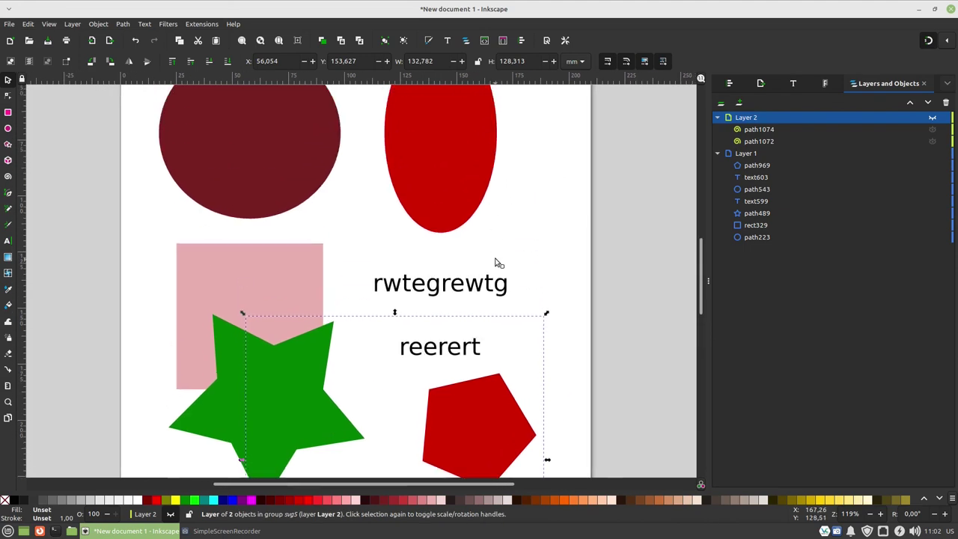